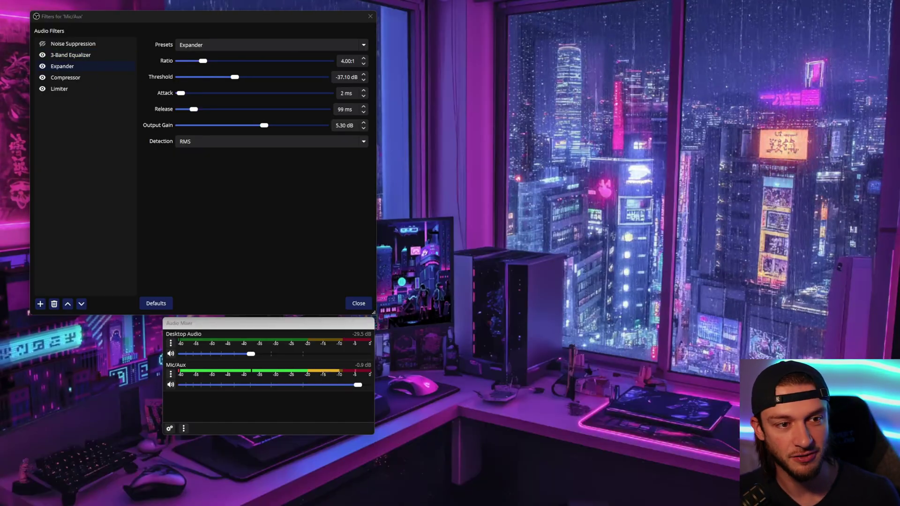
Step: Drag the main OBS window beside the Mic/Aux Filters dialog, then minimize it again
drag(582, 0, 615, 35)
key(super+Down)
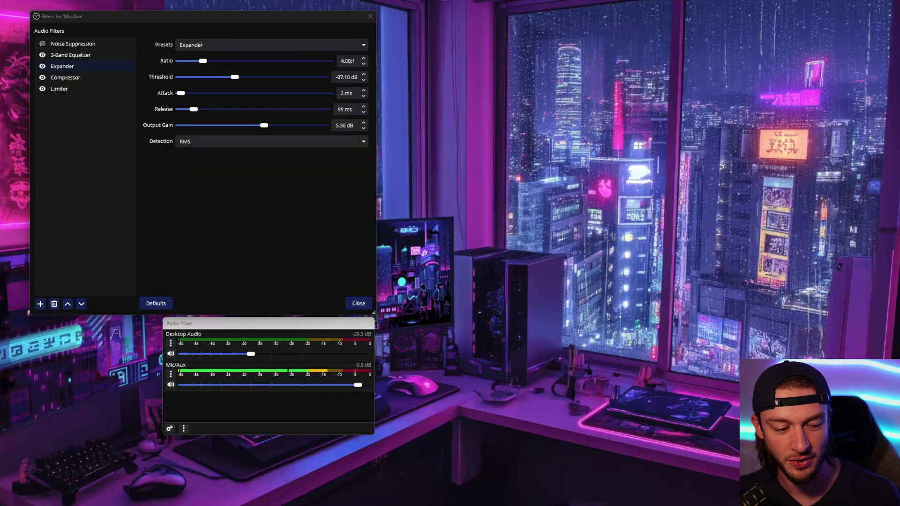
key(alt+Tab)
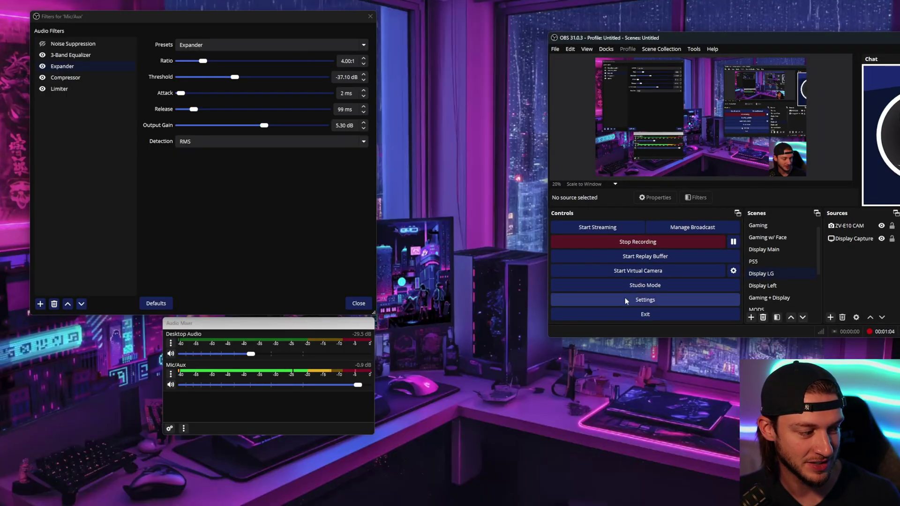
click(624, 301)
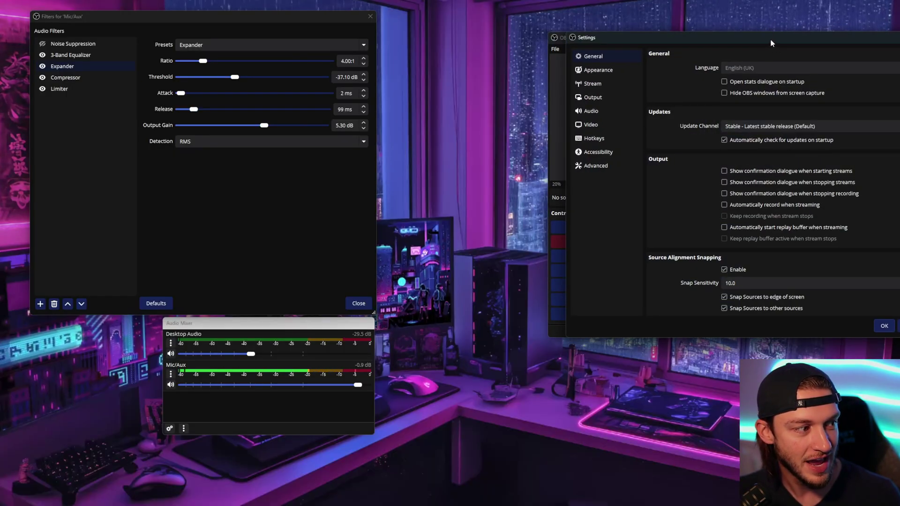
drag(766, 41, 604, 39)
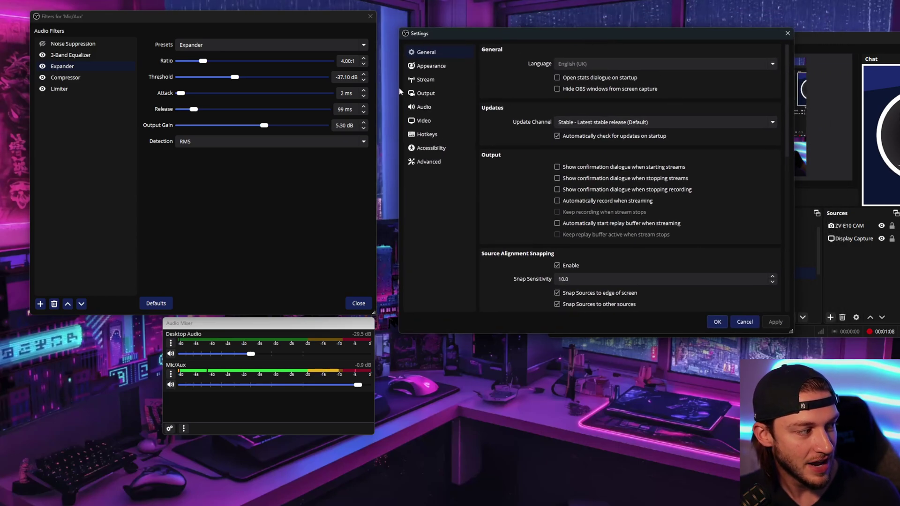
click(420, 96)
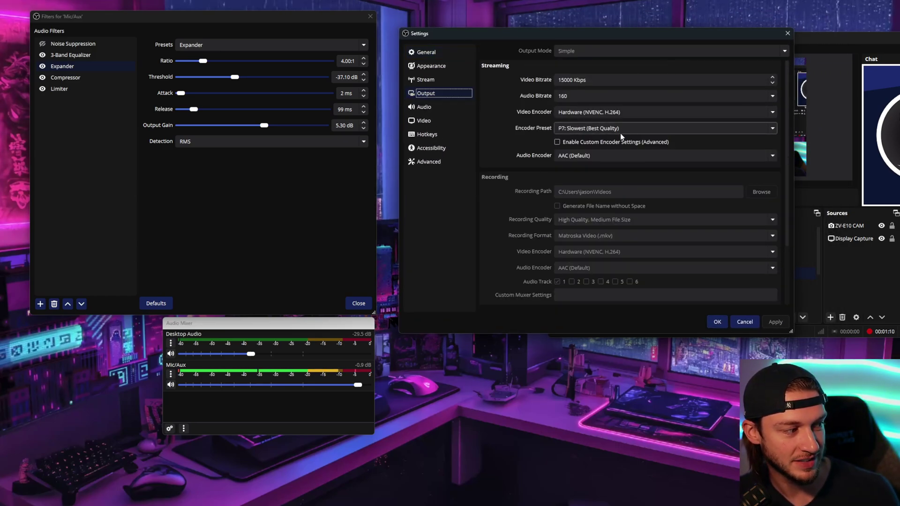
click(434, 109)
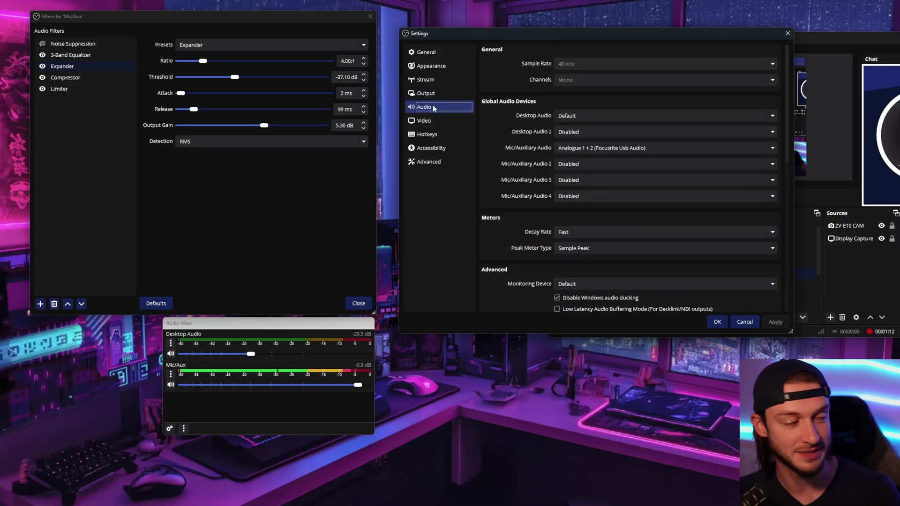
click(580, 149)
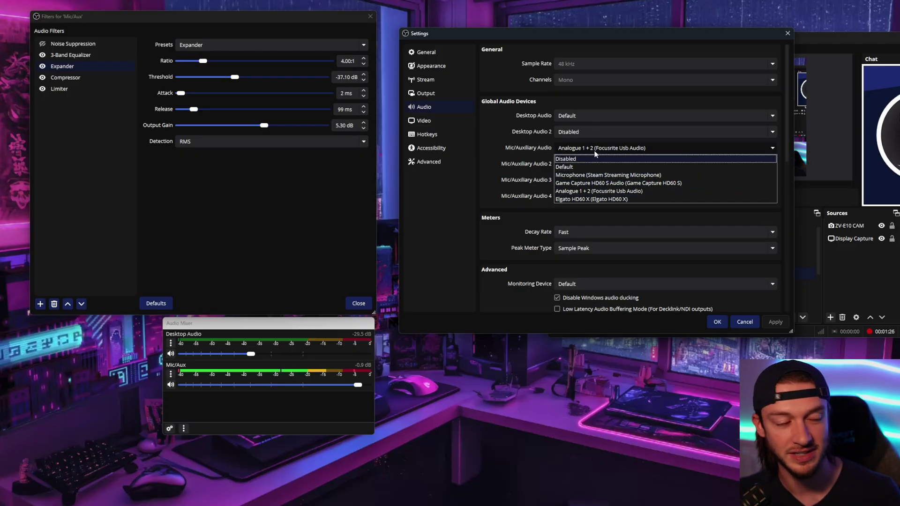
click(595, 150)
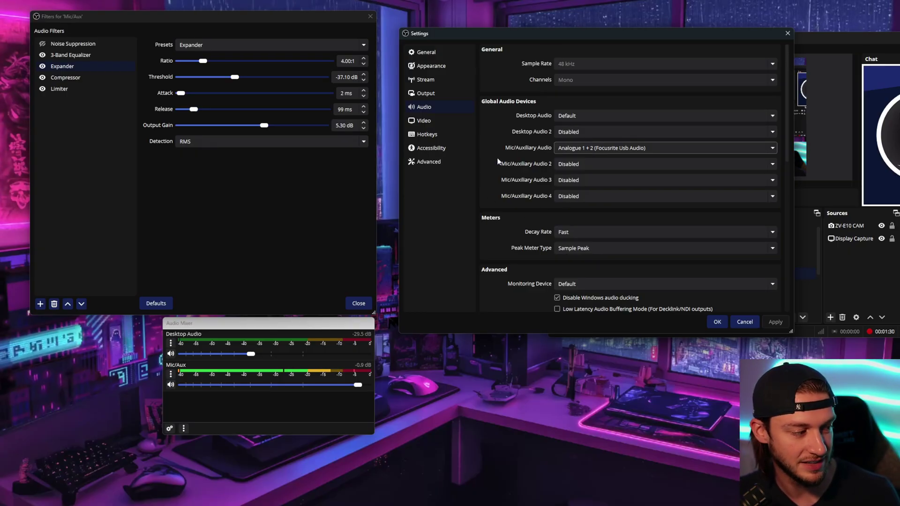
scroll(536, 196, down, 1)
scroll(538, 141, up, 1)
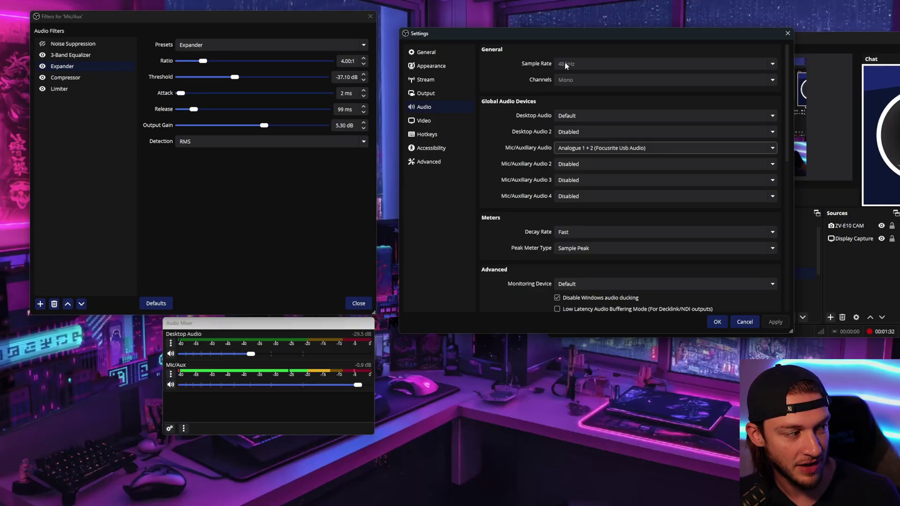
scroll(532, 127, down, 2)
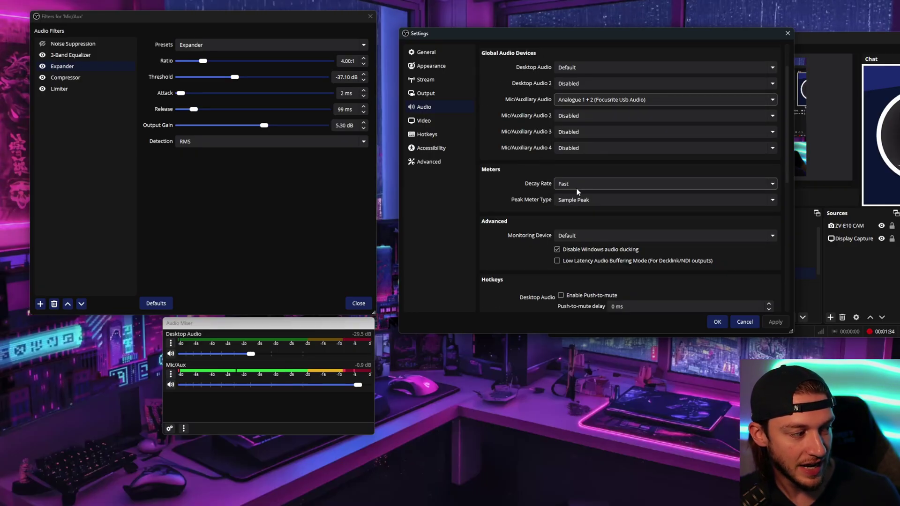
scroll(527, 198, down, 2)
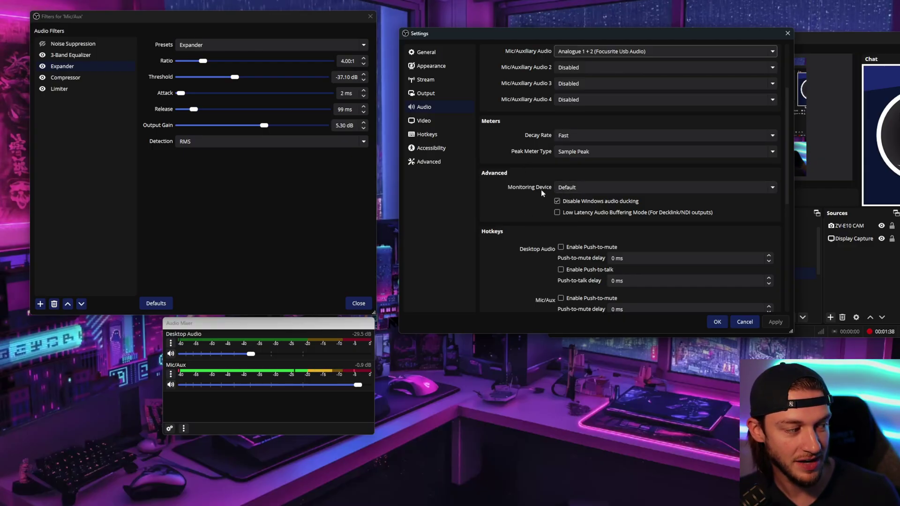
click(565, 190)
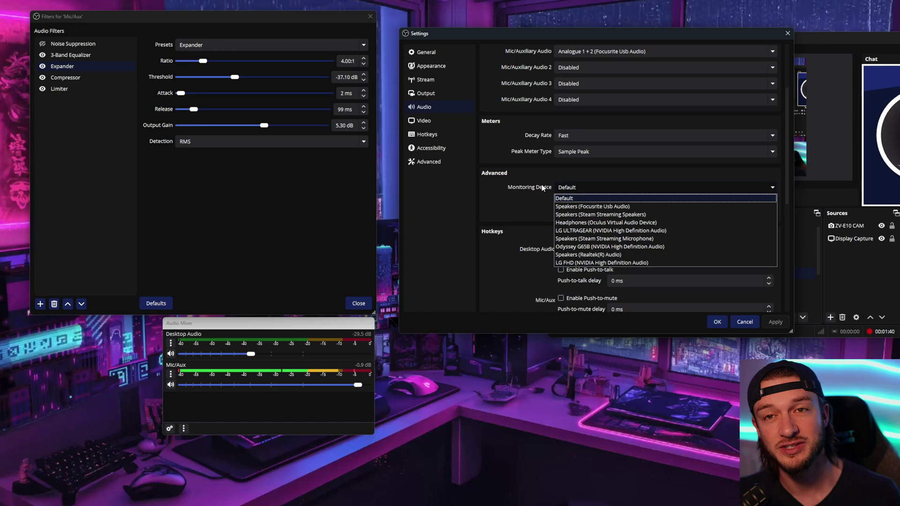
click(541, 187)
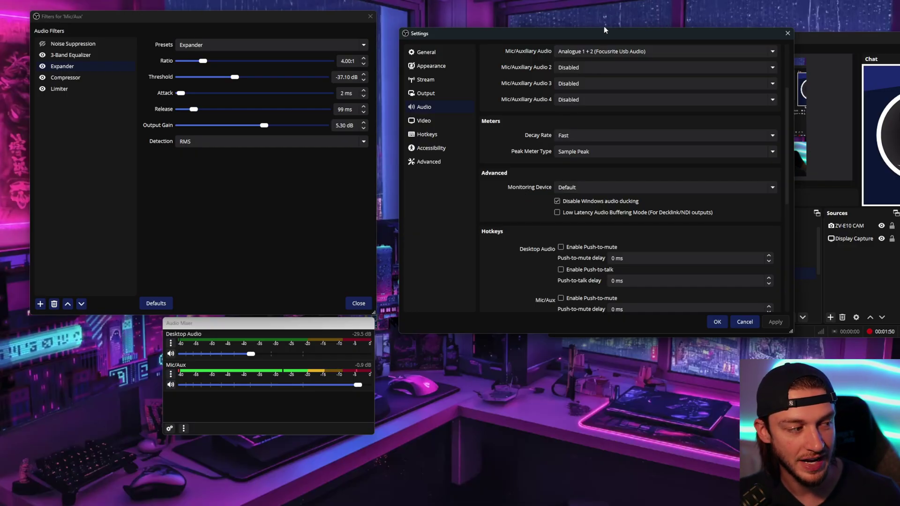
drag(604, 37, 639, 42)
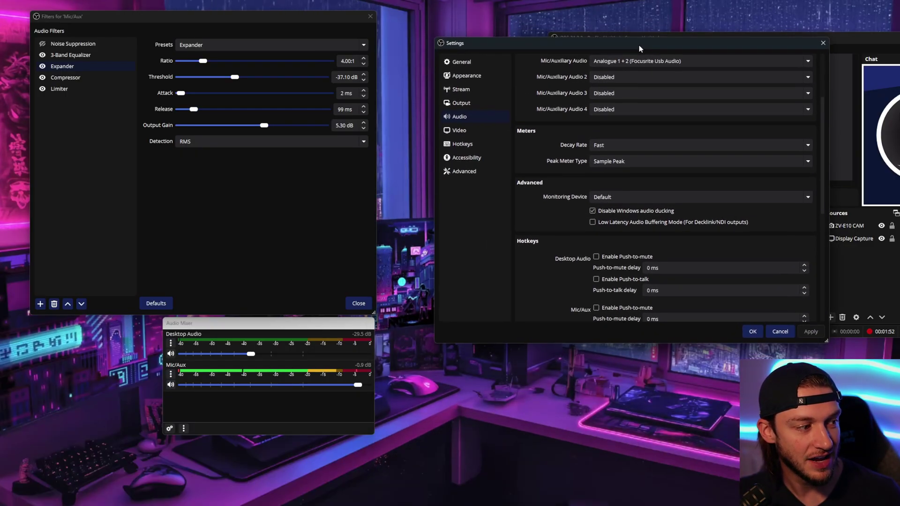
scroll(570, 205, down, 4)
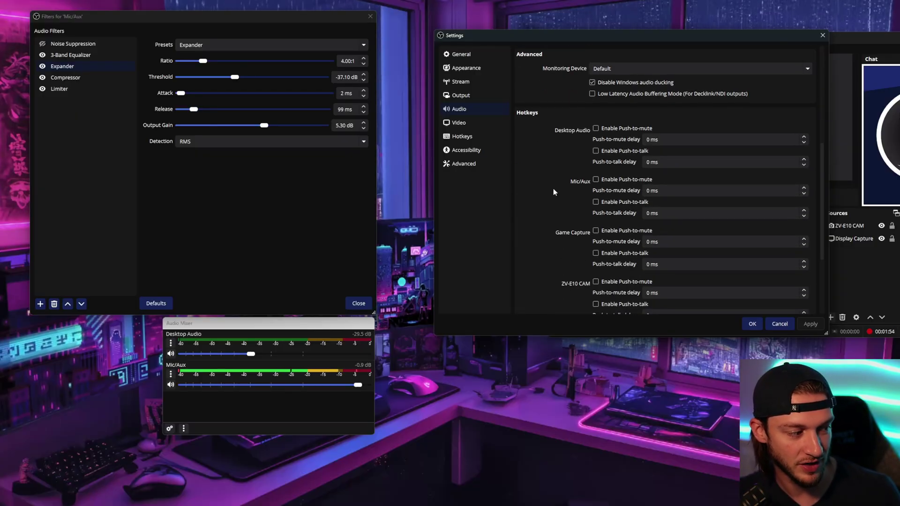
scroll(551, 174, up, 5)
scroll(563, 150, down, 1)
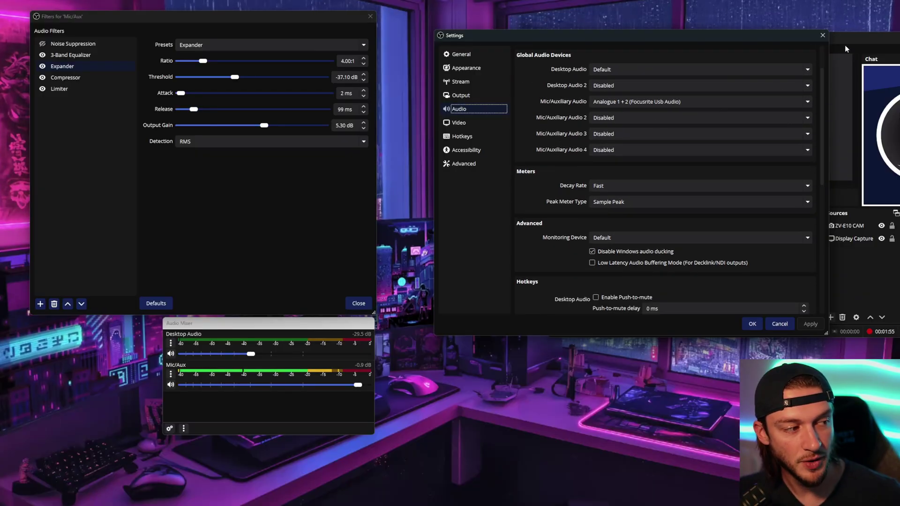
click(824, 36)
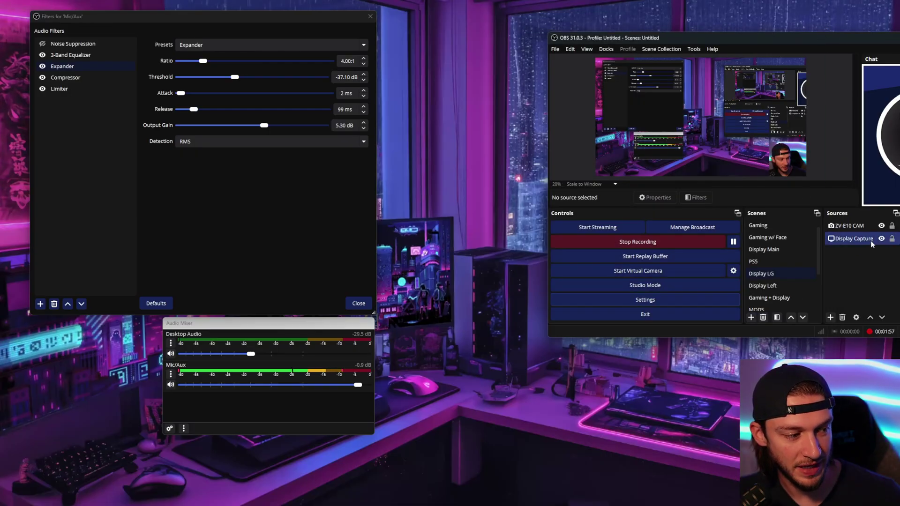
Step: Minimize the main window and open Advanced Audio Properties from the Mic/Aux menu
key(super+Down)
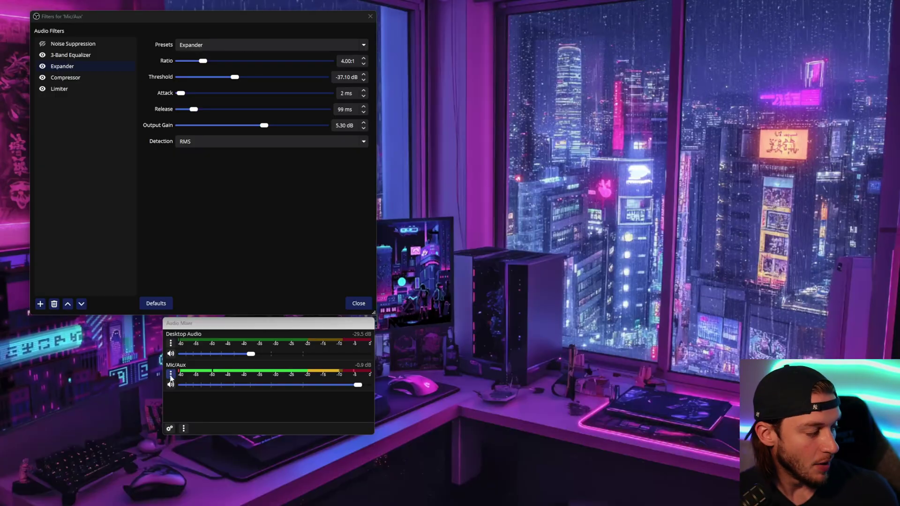
click(171, 375)
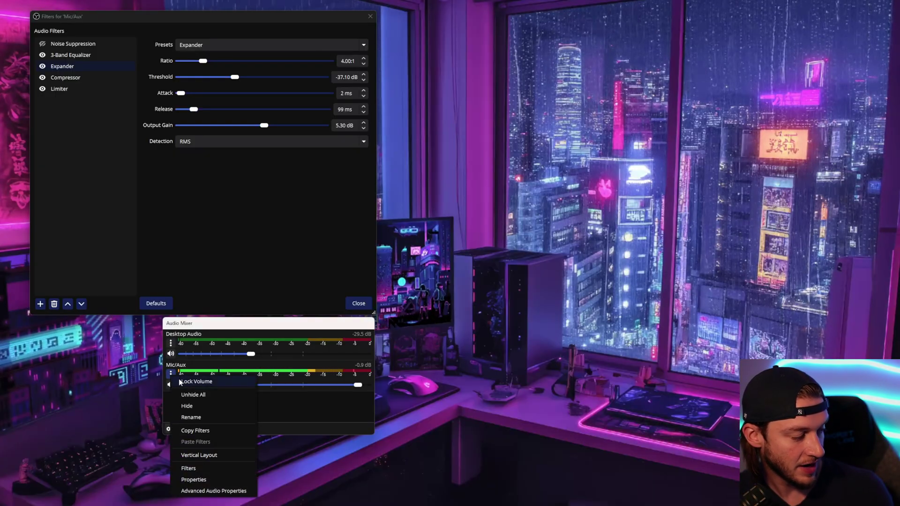
click(203, 492)
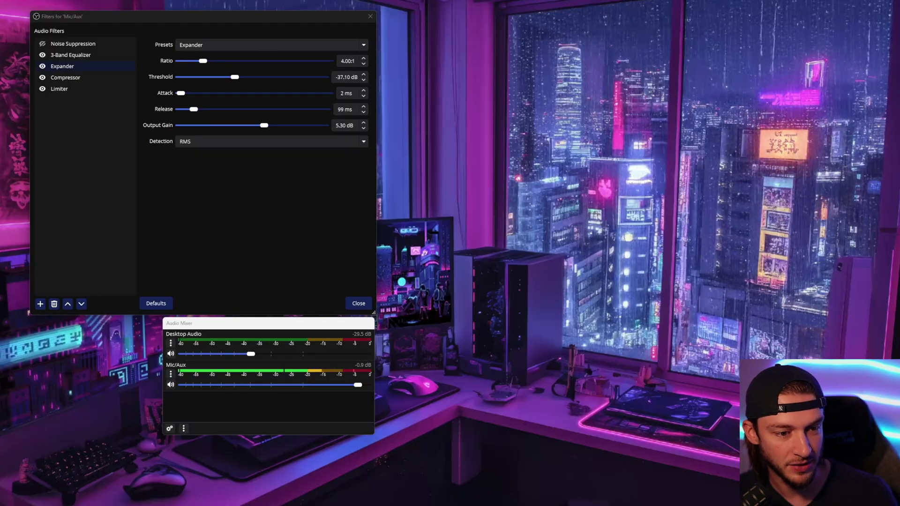
Step: Set the Mic/Aux sync offset to 20 ms, leaving monitoring Off
drag(681, 162, 639, 143)
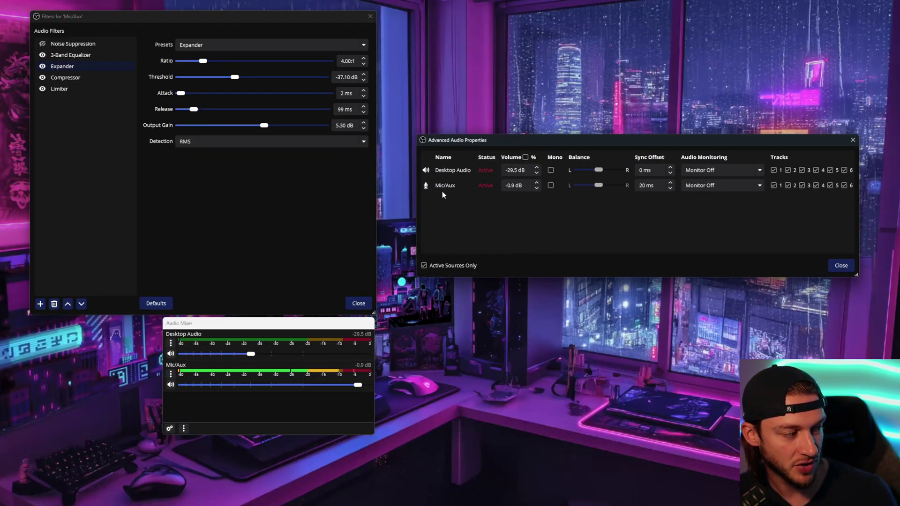
click(513, 185)
click(514, 171)
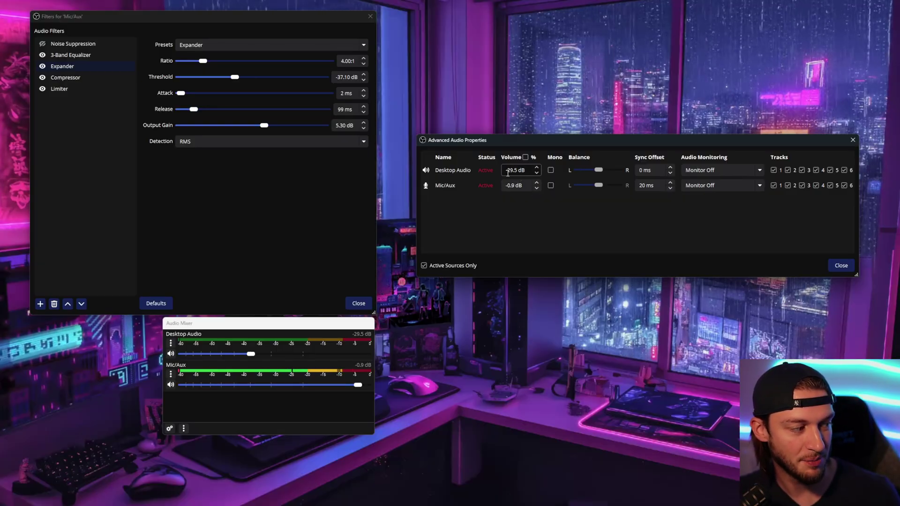
click(508, 184)
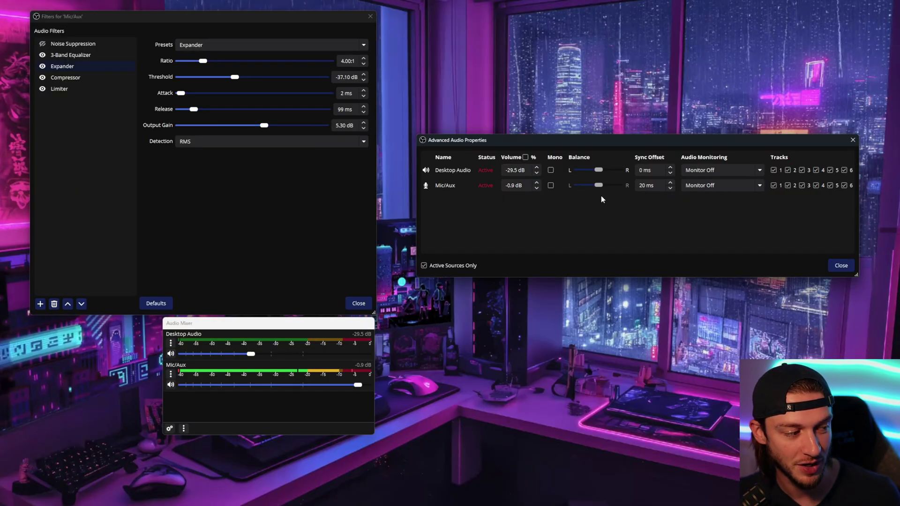
click(759, 186)
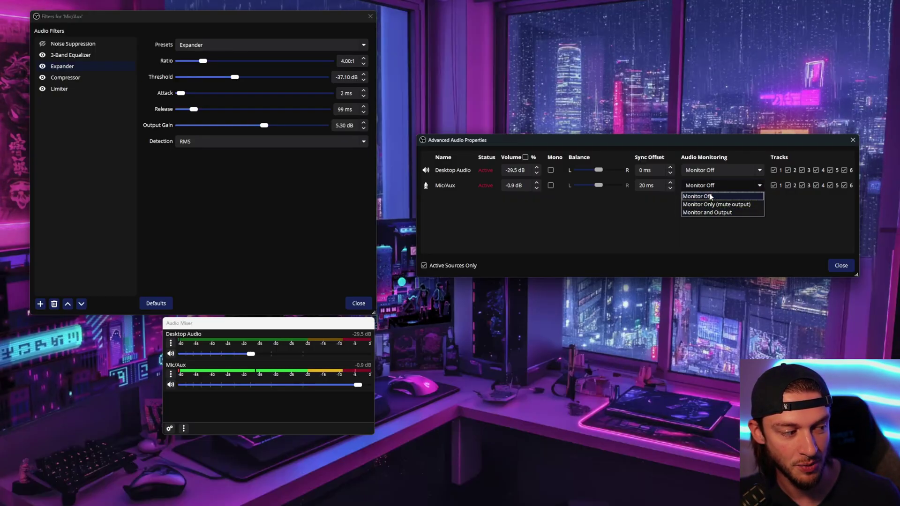
click(760, 185)
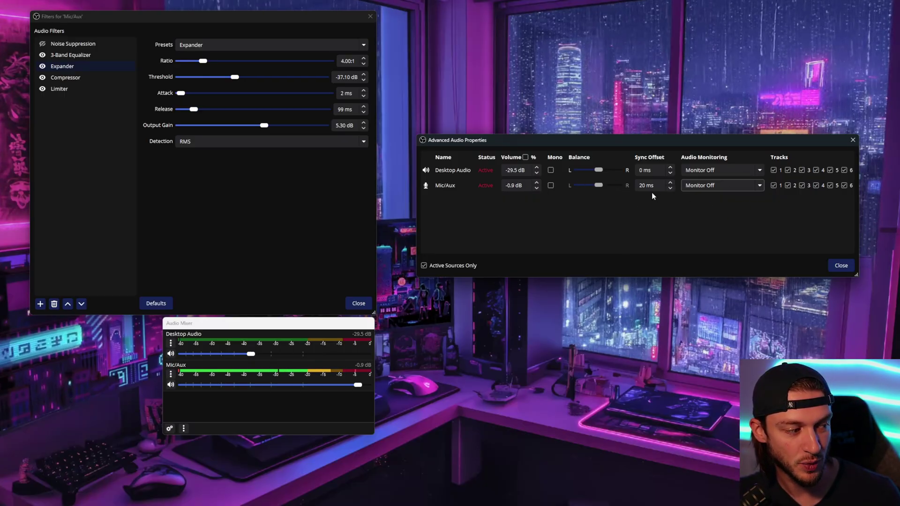
click(639, 187)
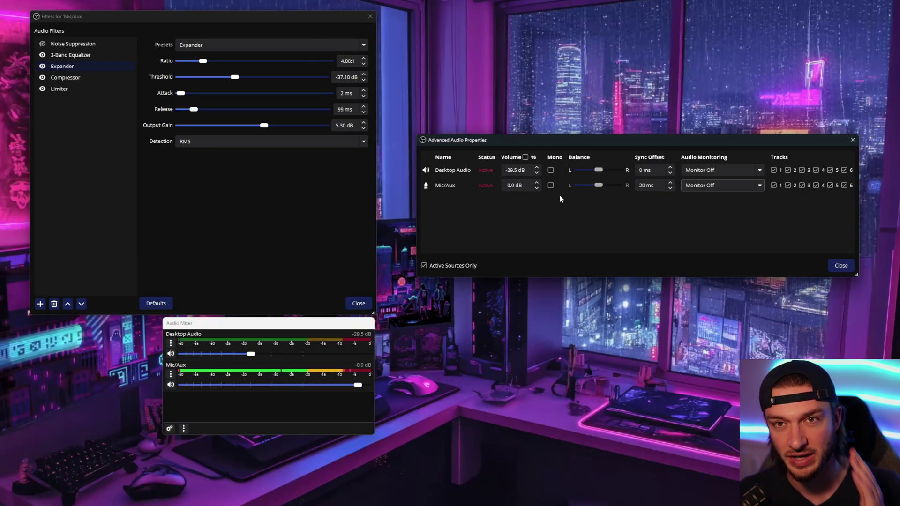
Step: Close Advanced Audio Properties and reopen the Mic/Aux Filters window, repositioned on screen
click(853, 141)
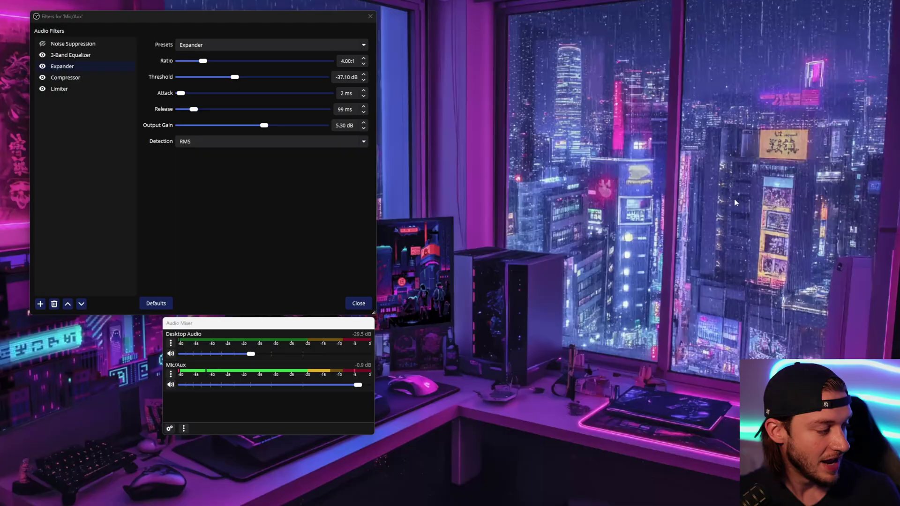
click(173, 373)
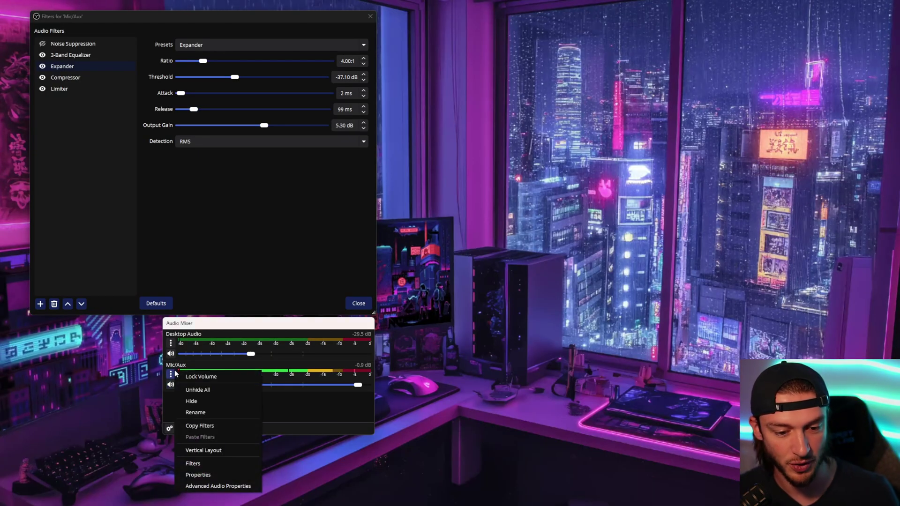
click(201, 463)
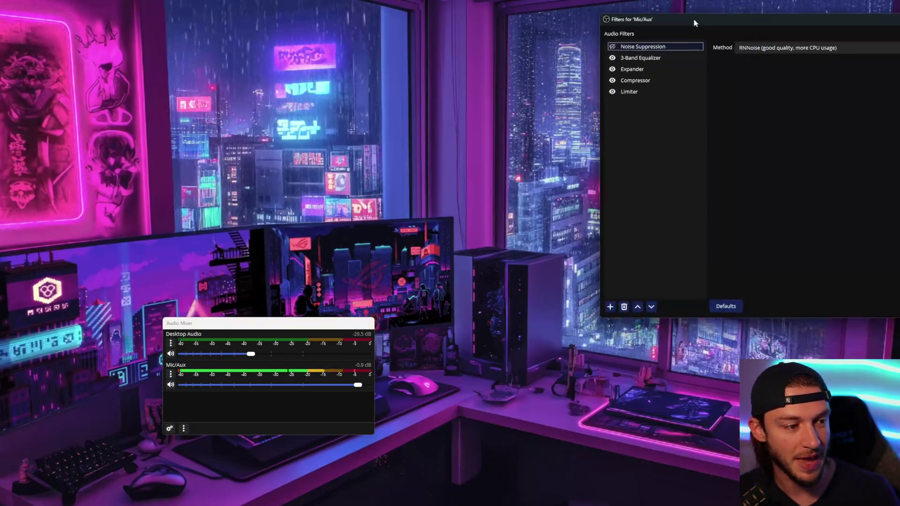
drag(695, 23, 255, 18)
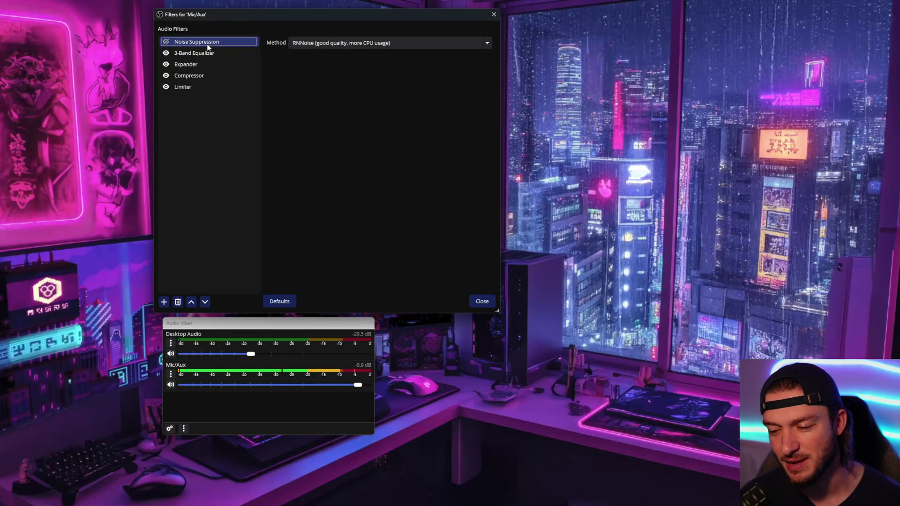
Step: Keep Noise Suppression on the RNNoise method and toggle its visibility on and off
click(338, 42)
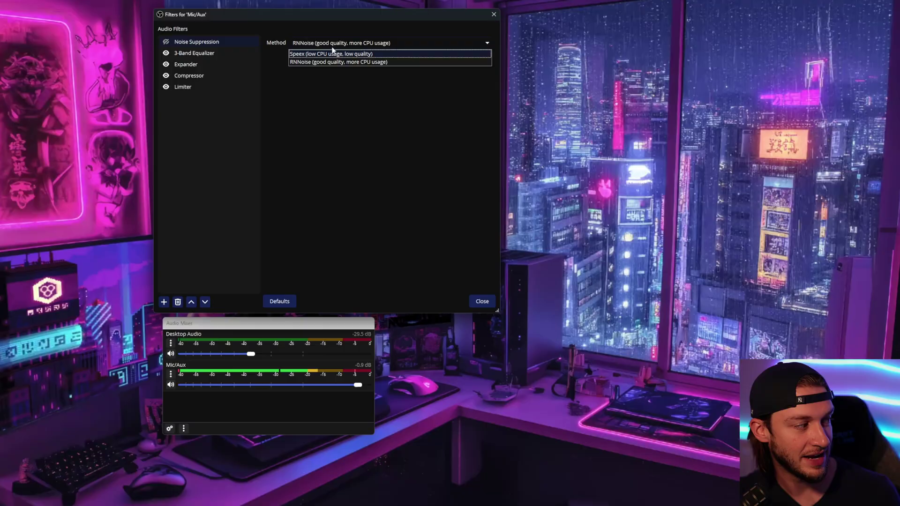
click(348, 43)
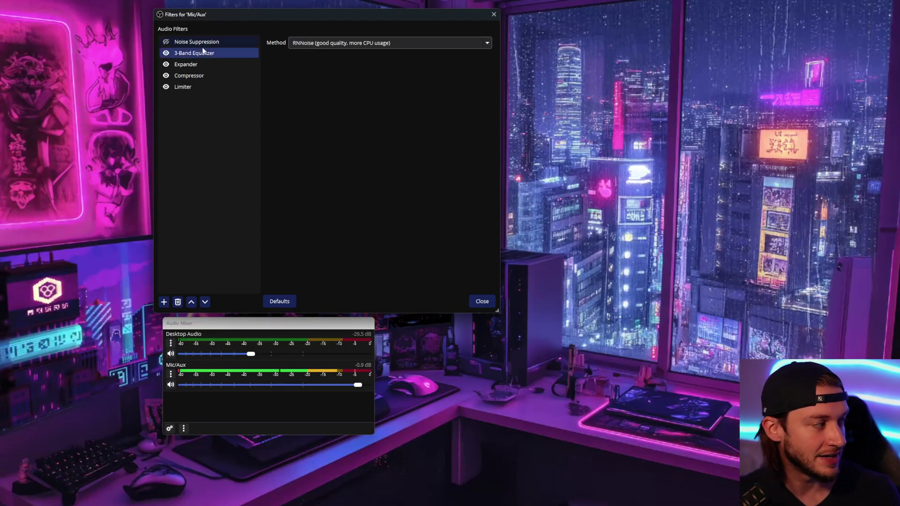
click(166, 43)
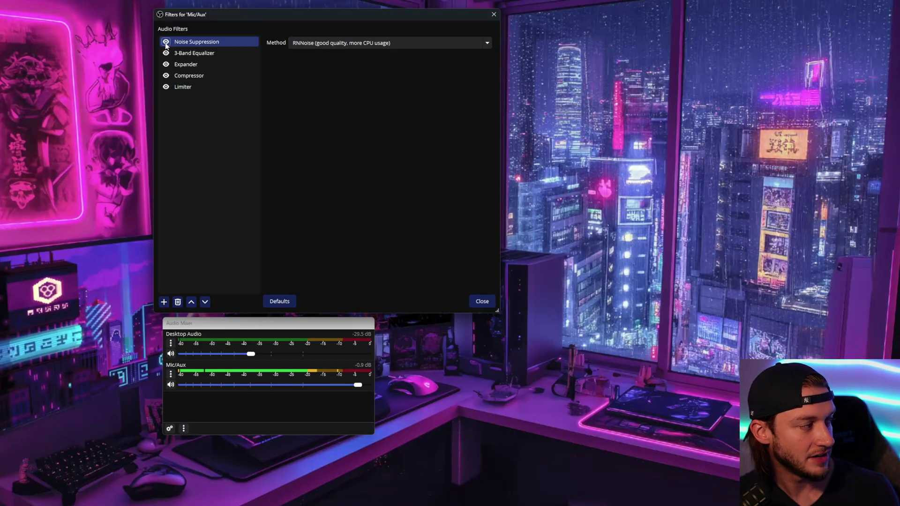
click(167, 43)
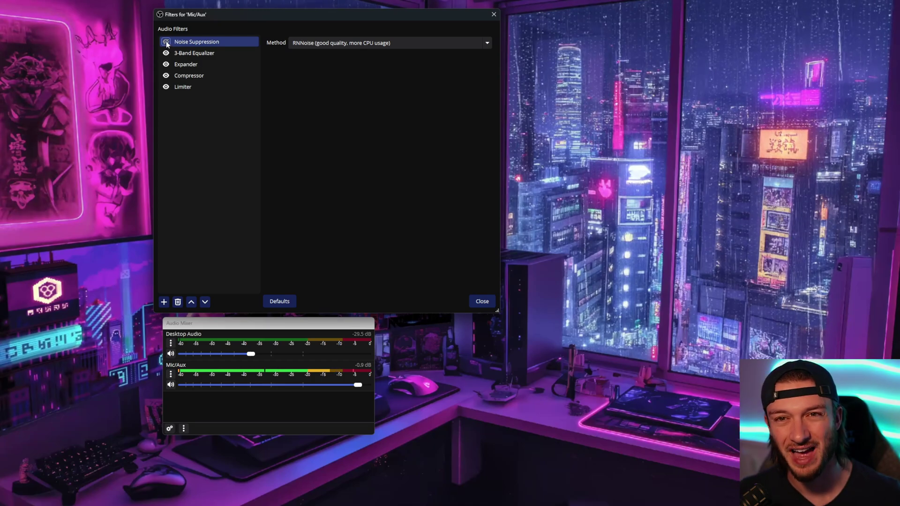
Step: Select the Compressor and enlarge the Filters window, moving the Audio Mixer to the lower right
drag(193, 53, 212, 78)
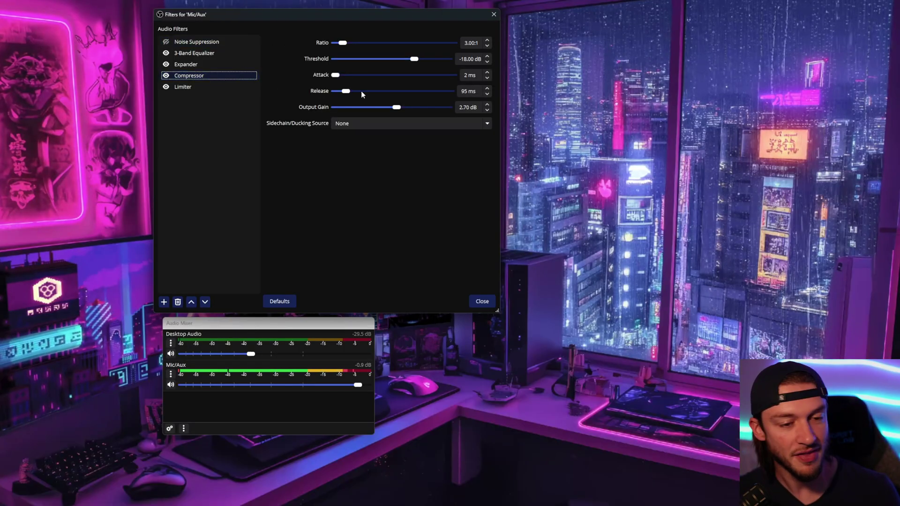
drag(496, 312, 668, 317)
drag(340, 328, 638, 388)
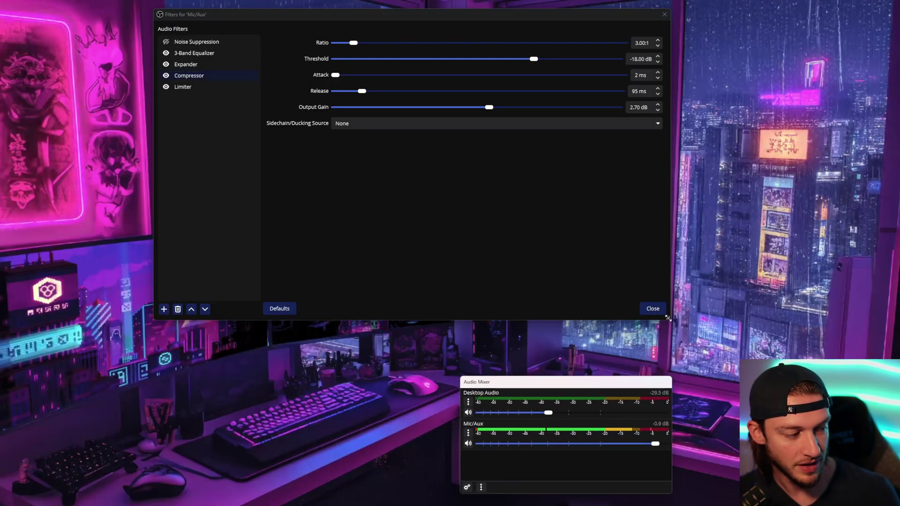
drag(668, 318, 692, 366)
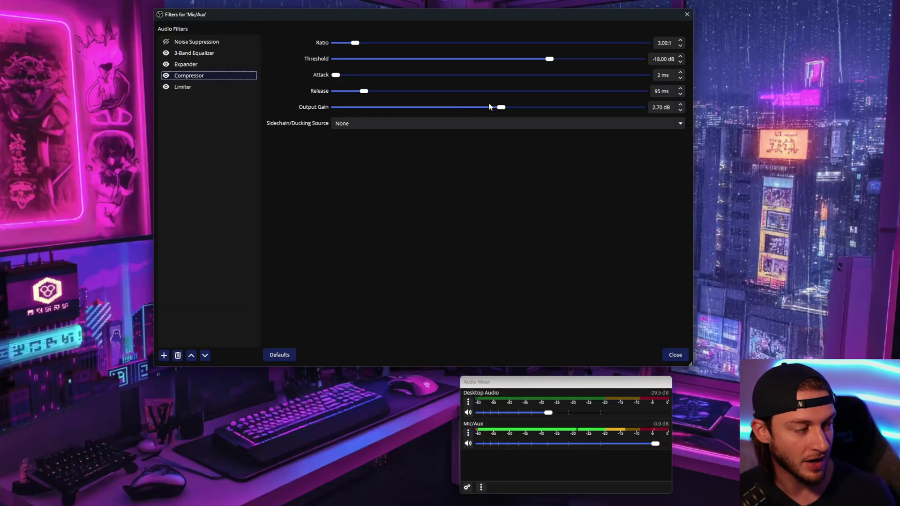
Step: Trim the Compressor output gain from 2.70 dB to 2.40 dB
click(501, 108)
mouse_move(500, 109)
mouse_down()
mouse_move(484, 110)
mouse_move(493, 110)
mouse_up()
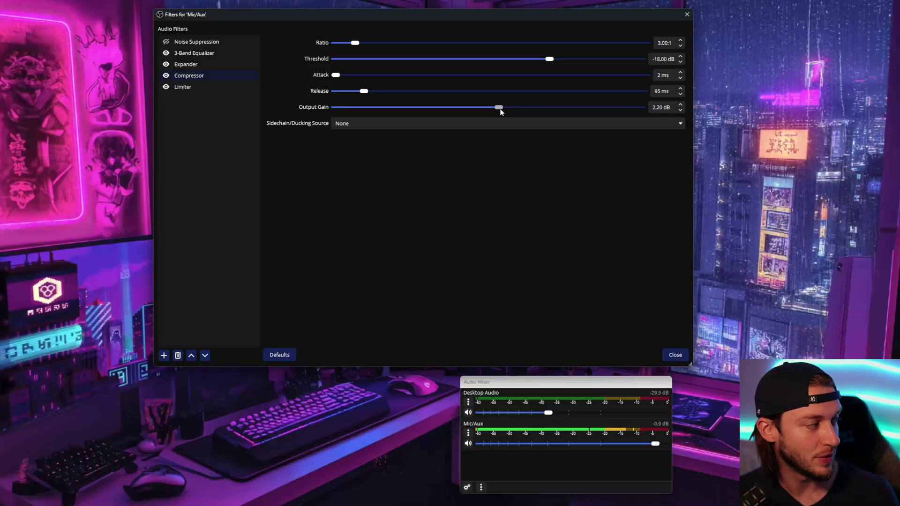
drag(499, 108, 501, 110)
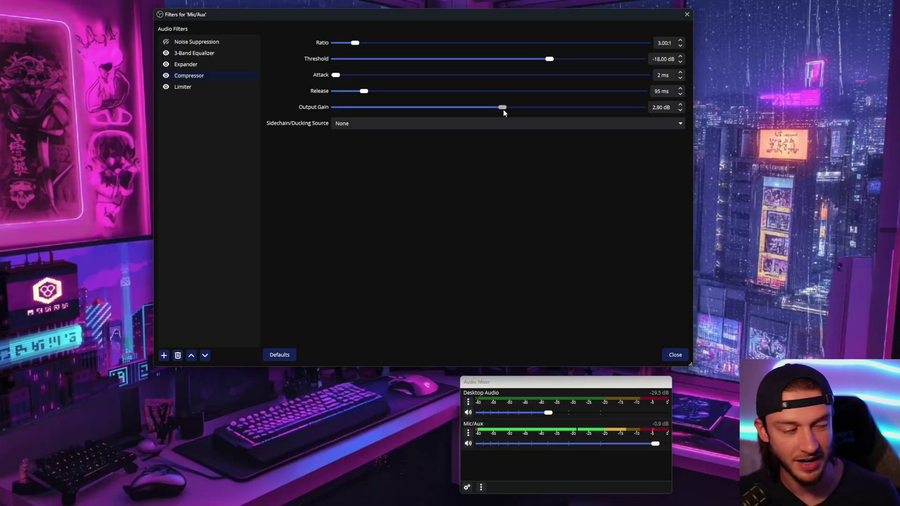
drag(508, 109, 503, 113)
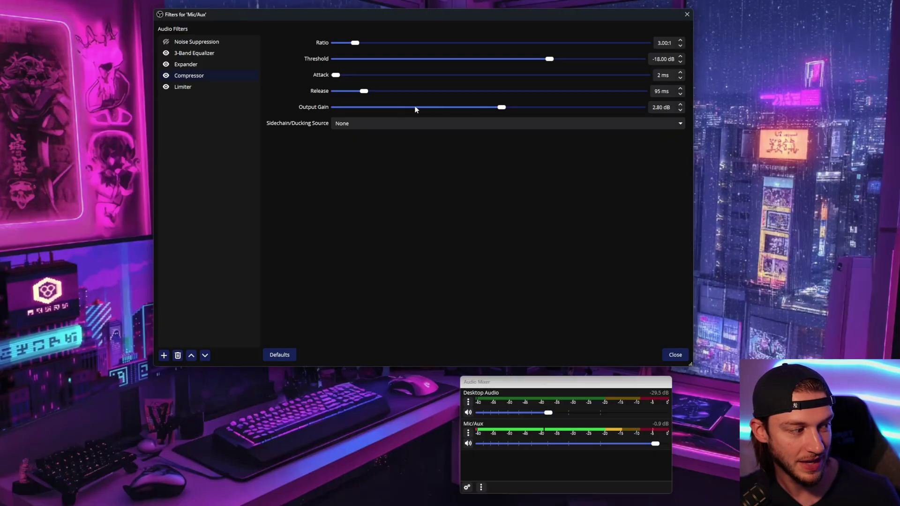
mouse_move(505, 111)
mouse_down()
mouse_move(390, 111)
mouse_move(517, 103)
mouse_move(485, 106)
mouse_move(501, 108)
mouse_up()
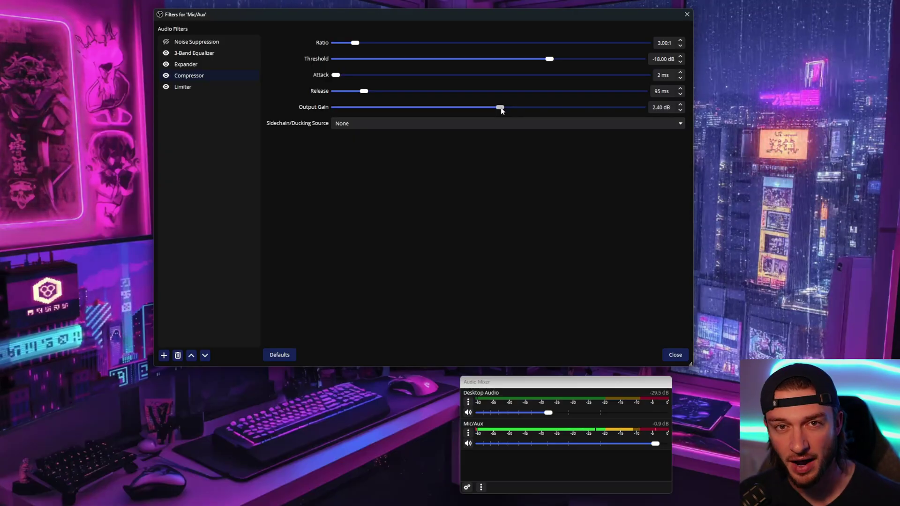
Step: Lower the Compressor threshold to -20.40 dB, then show the Limiter settings (-0.10 dB, 60 ms)
click(657, 92)
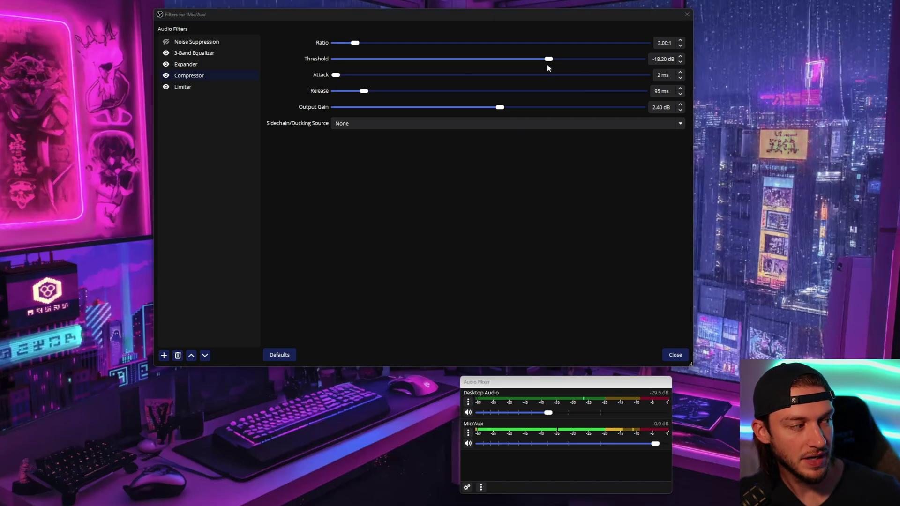
drag(549, 60, 647, 61)
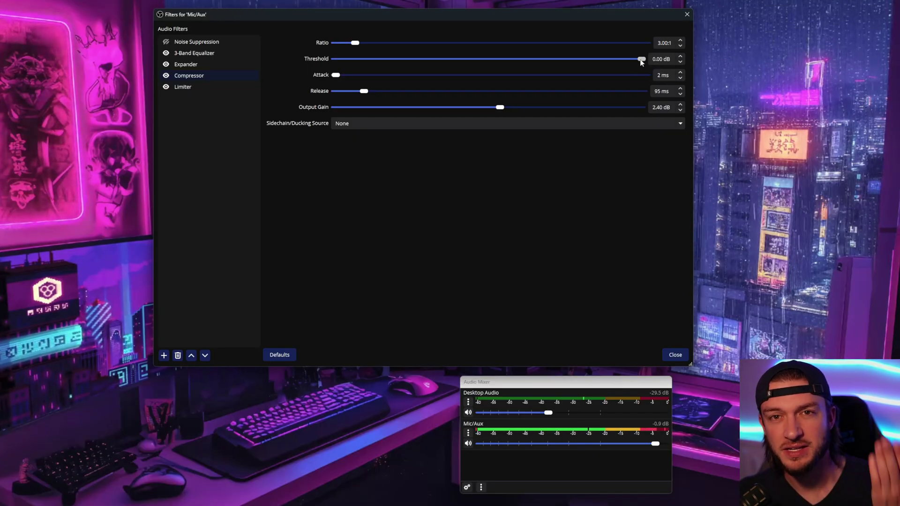
drag(641, 61, 536, 69)
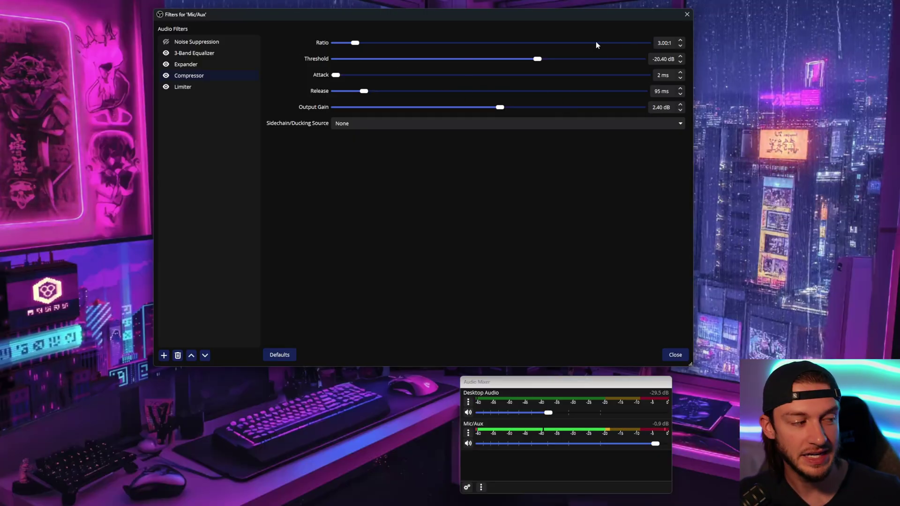
click(191, 88)
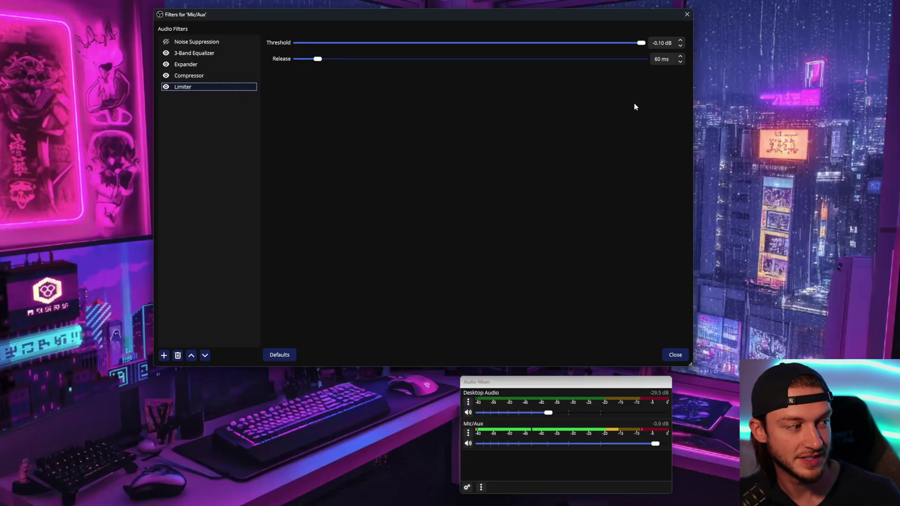
Step: Select the Expander and move its threshold from -37.10 dB to -36.10 dB
click(186, 64)
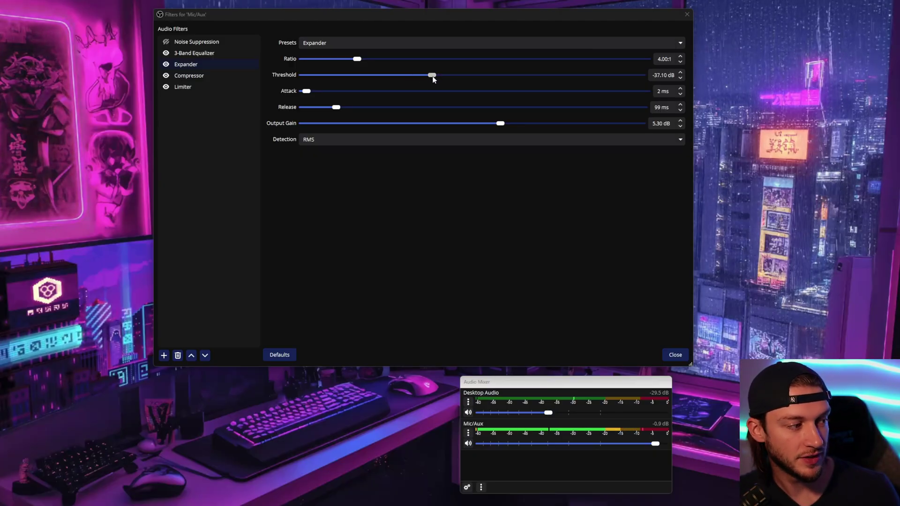
drag(432, 76, 294, 84)
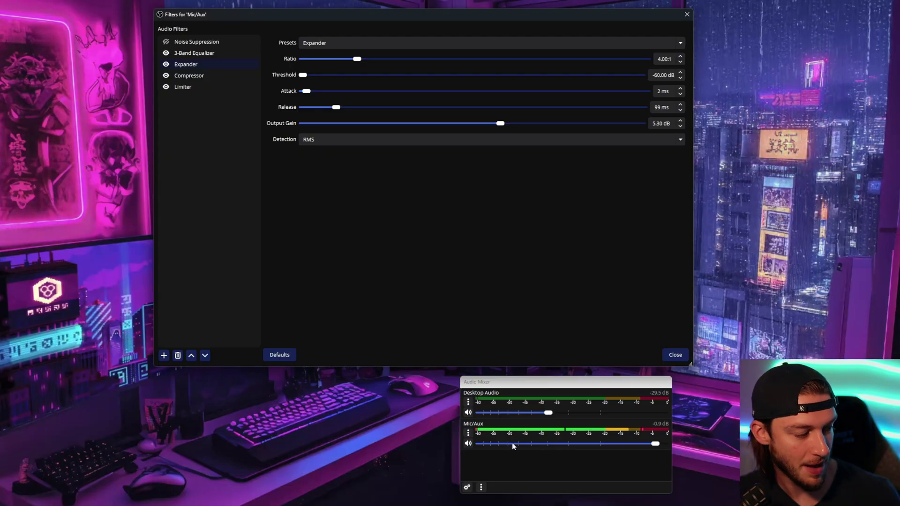
drag(303, 75, 430, 80)
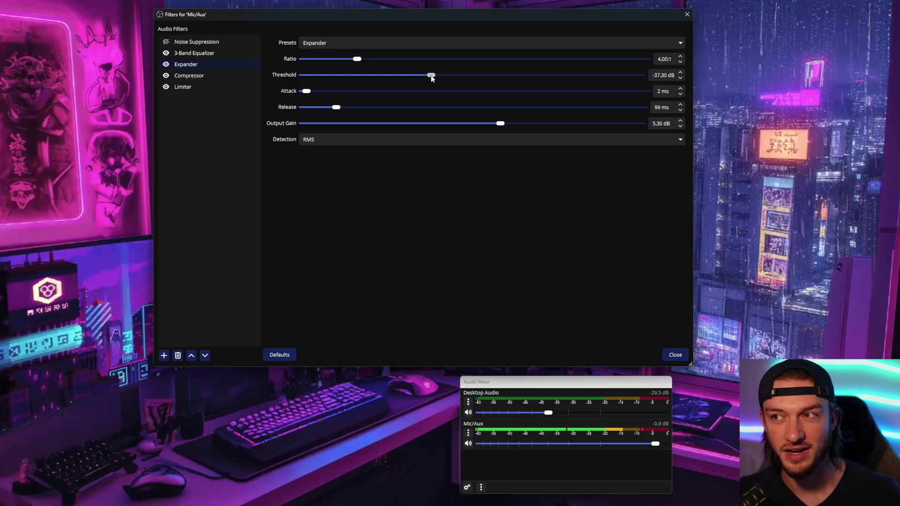
drag(431, 77, 438, 81)
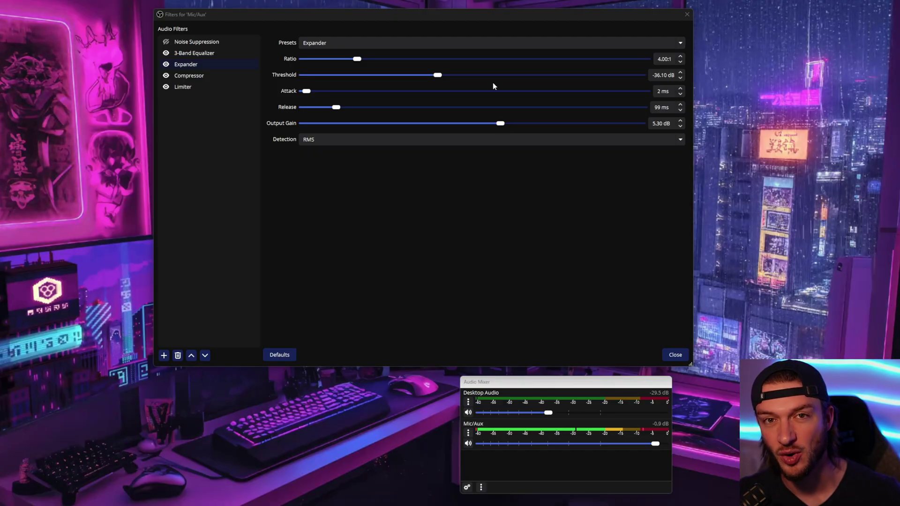
Step: Set the Expander release time to 100 ms
drag(500, 123, 469, 124)
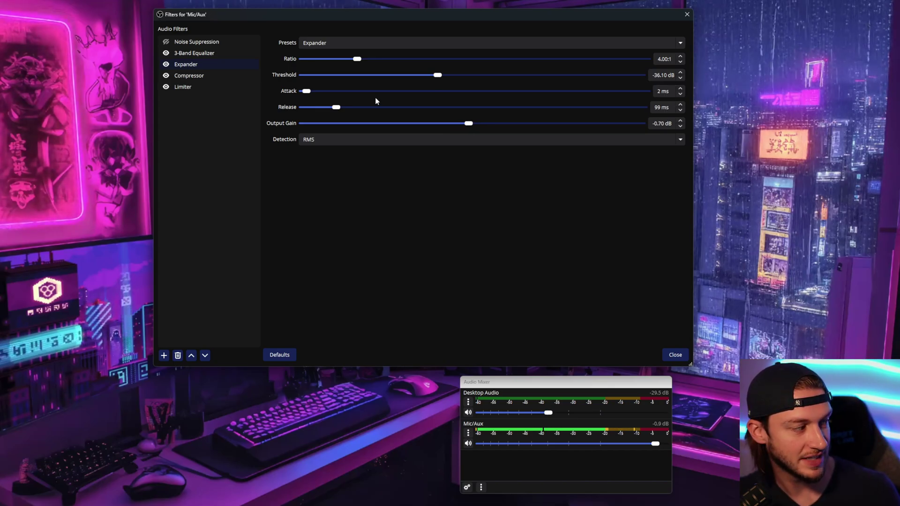
click(660, 107)
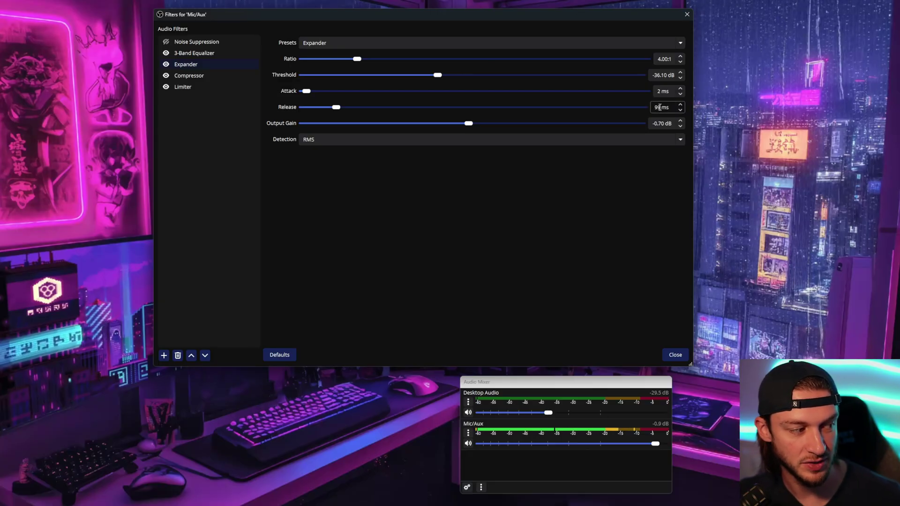
click(680, 104)
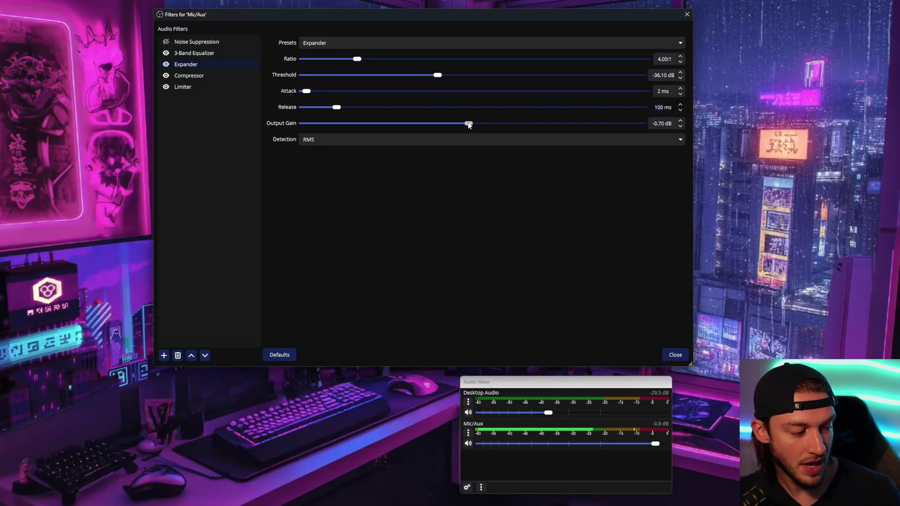
Step: Adjust the Expander output gain to about 4.20 dB
drag(466, 125, 400, 119)
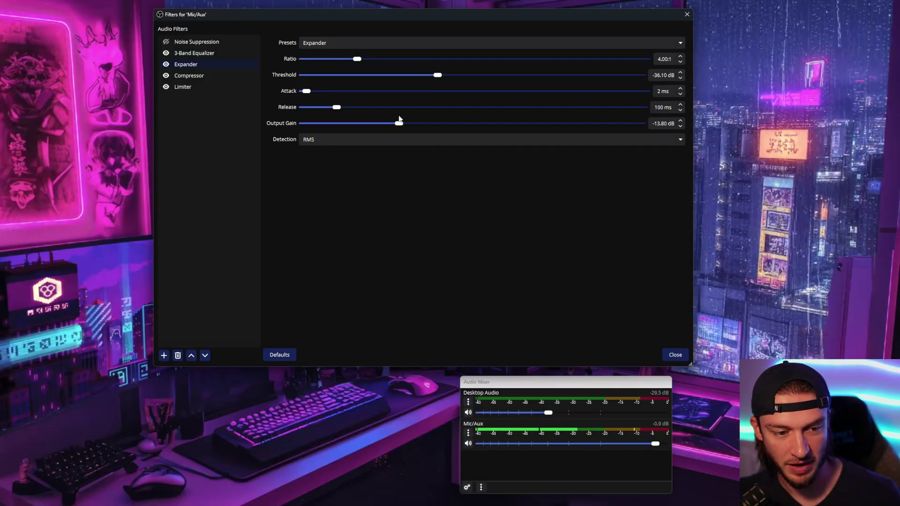
drag(400, 123, 478, 124)
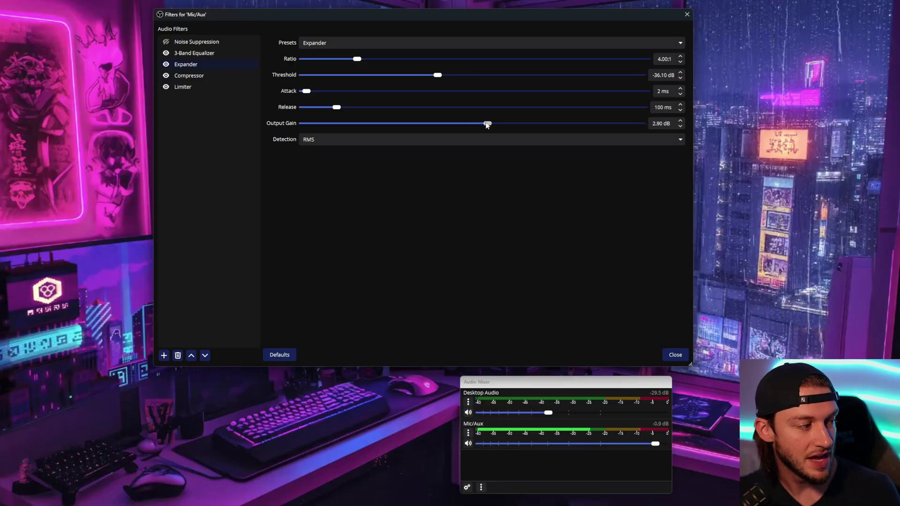
drag(488, 126, 490, 126)
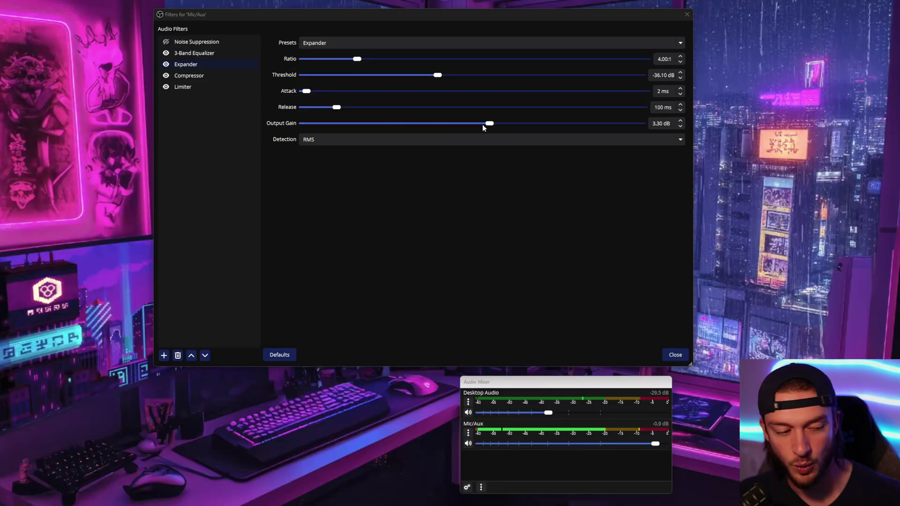
drag(485, 125, 496, 125)
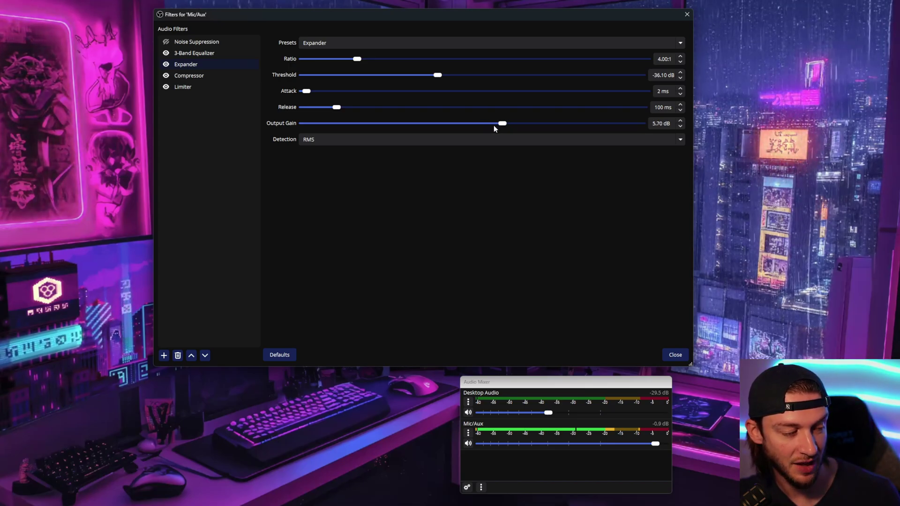
mouse_move(493, 125)
mouse_down()
mouse_move(502, 125)
mouse_move(493, 125)
mouse_up()
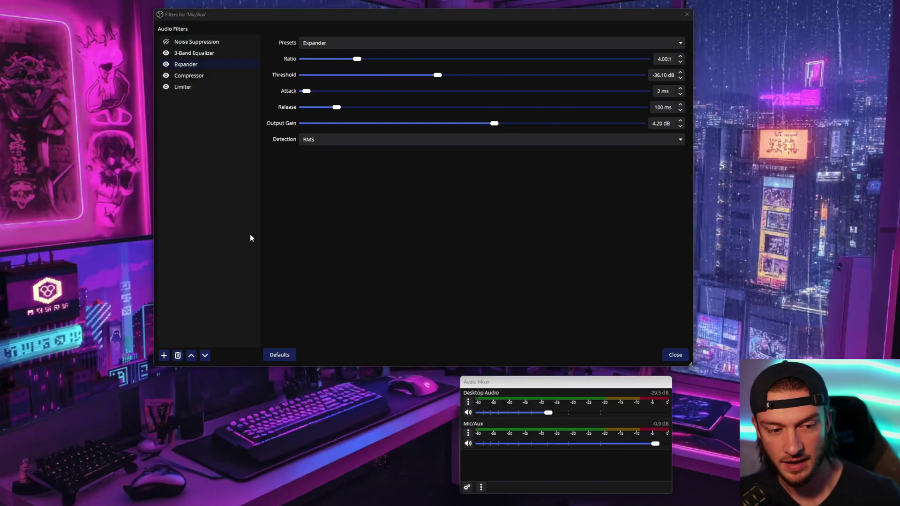
Step: Add a Gain filter, delete it again, and select the 3-Band Equalizer
click(163, 354)
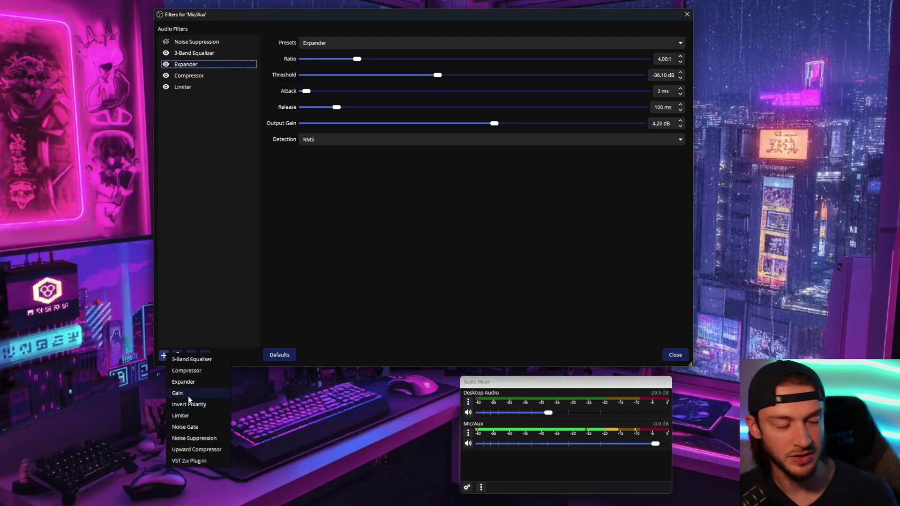
click(187, 395)
click(407, 210)
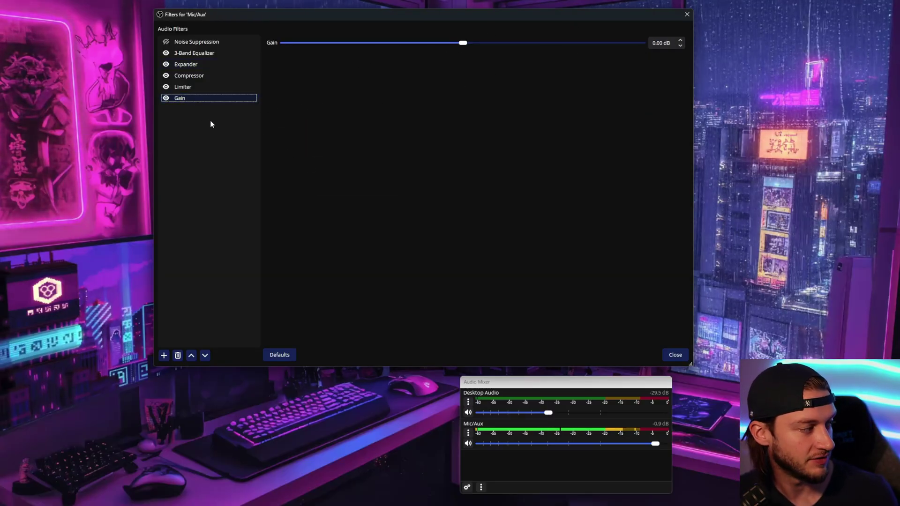
click(180, 356)
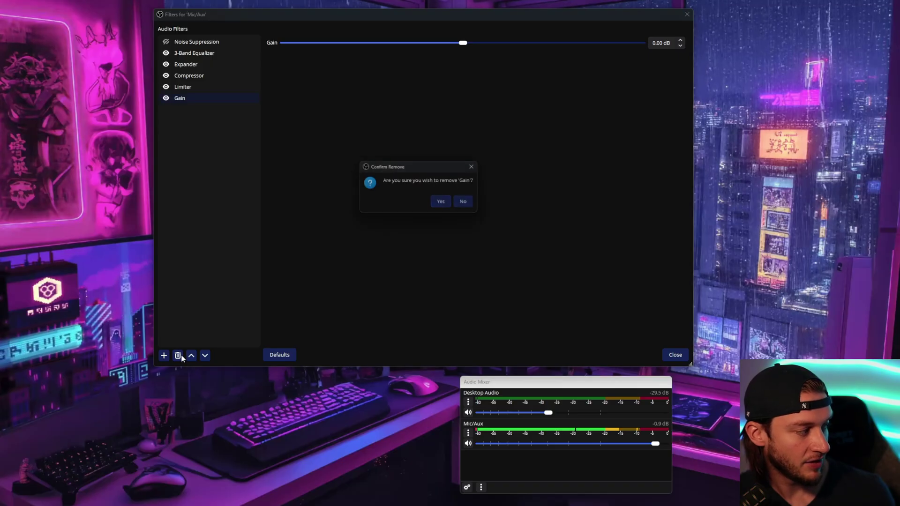
click(443, 205)
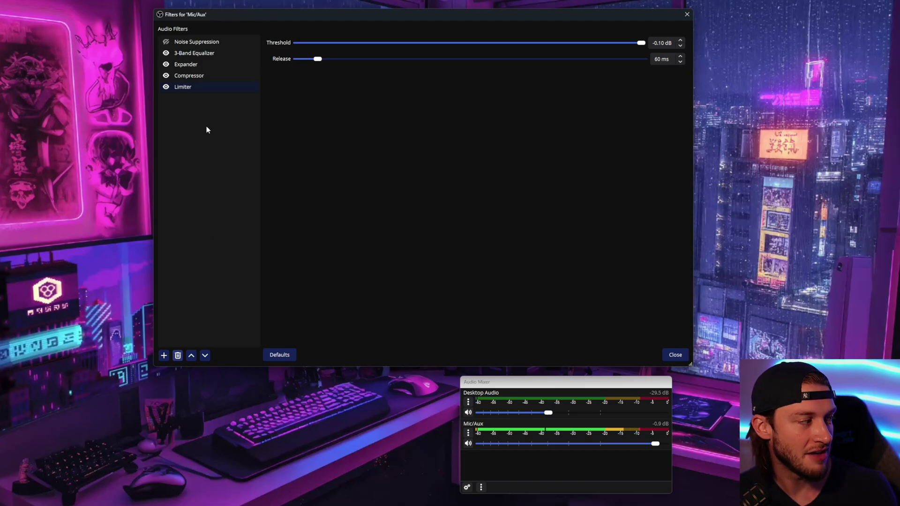
click(209, 55)
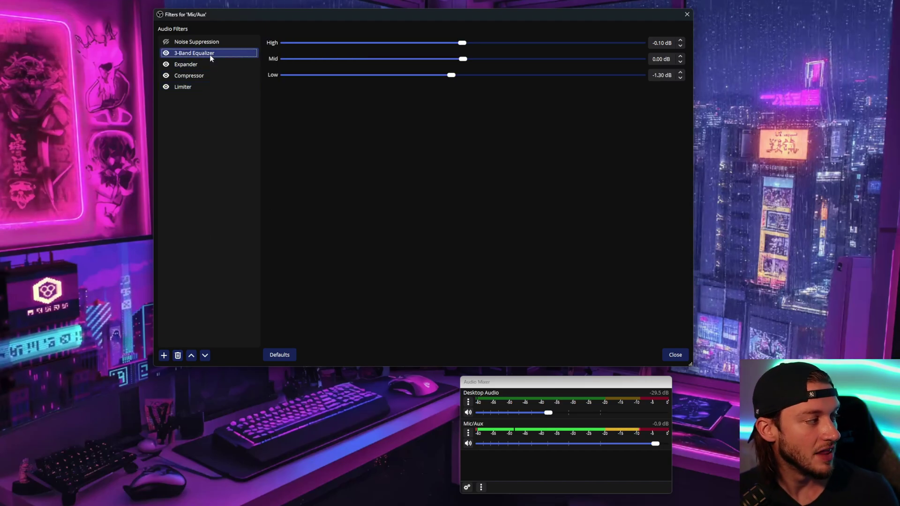
Step: Set the equalizer Low band to -1.00 dB and test a Mid band cut to -2.70 dB
click(453, 75)
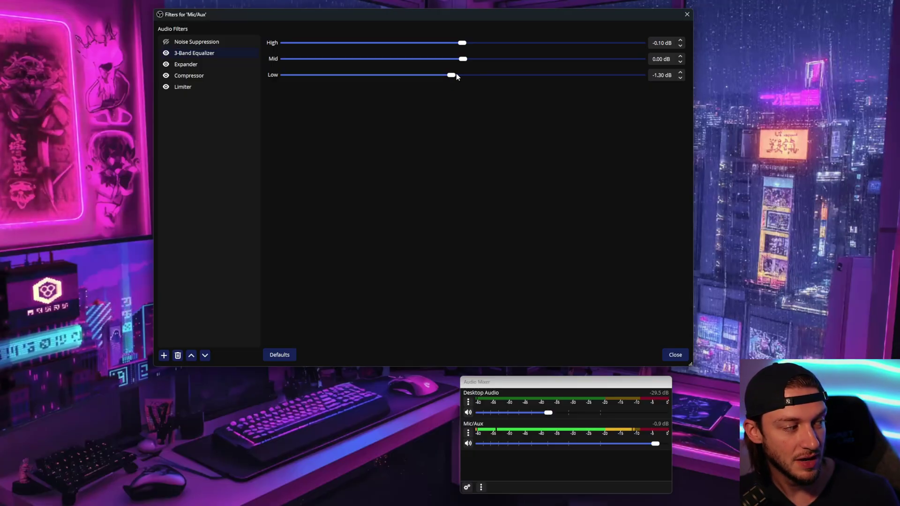
drag(453, 76, 478, 81)
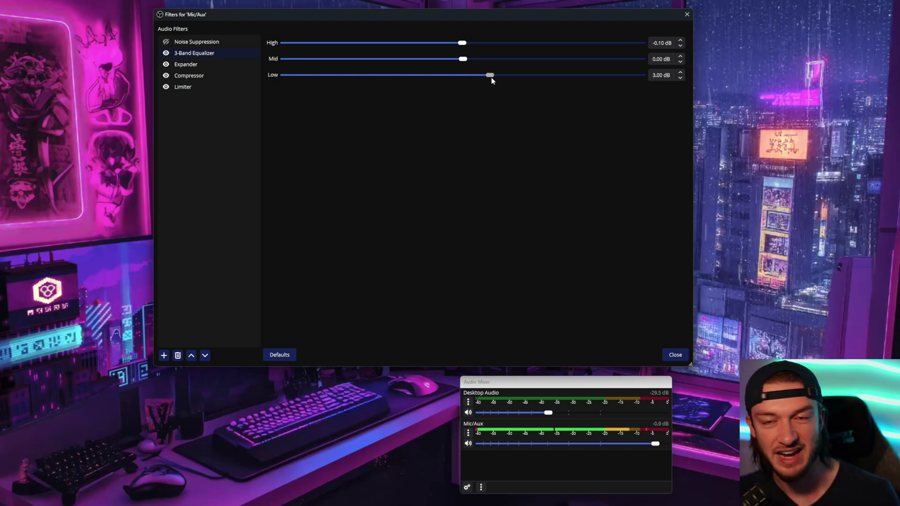
drag(499, 77, 455, 77)
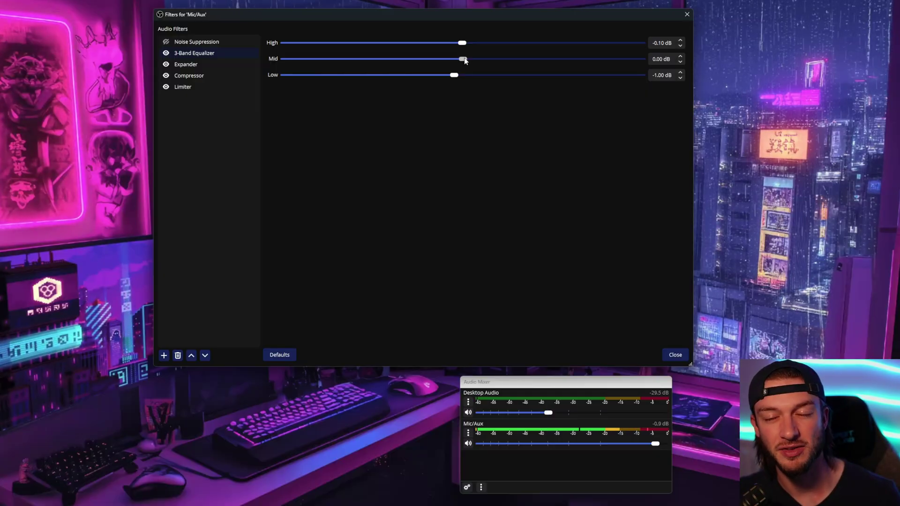
drag(463, 59, 442, 57)
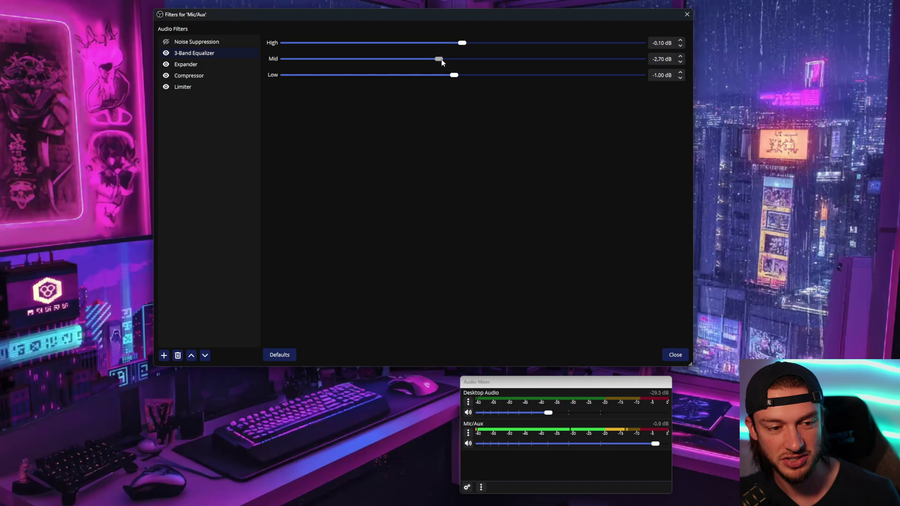
Step: Return the equalizer's Mid and High bands to 0.00 dB, leaving Low at -1.00 dB
drag(441, 59, 465, 60)
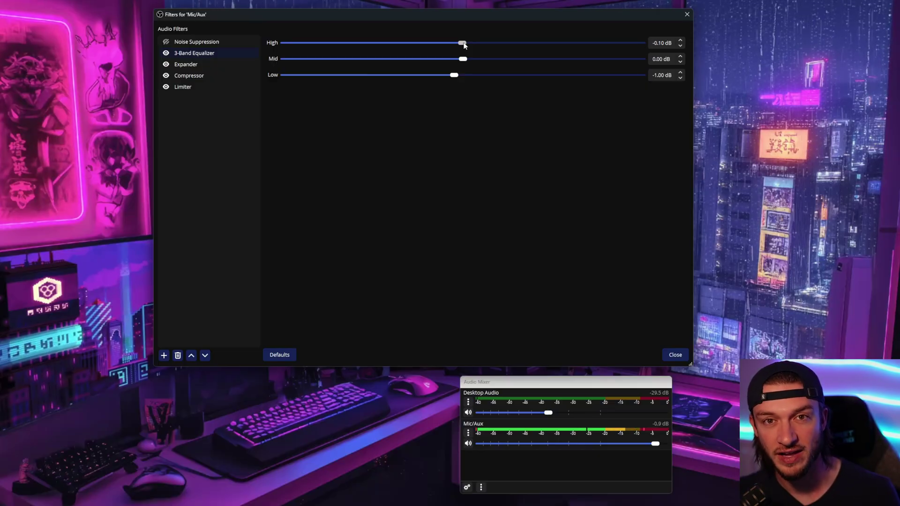
mouse_move(464, 44)
mouse_down()
mouse_move(508, 47)
mouse_move(426, 44)
mouse_move(463, 45)
mouse_up()
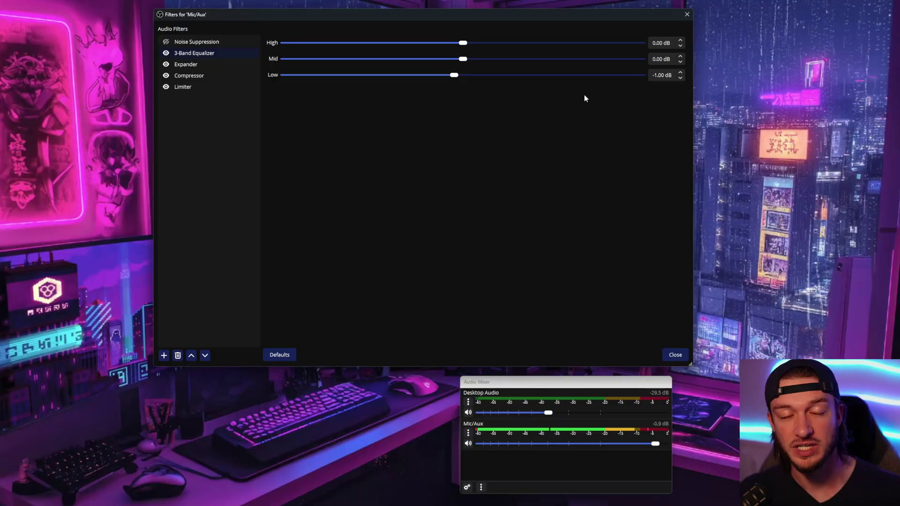
Step: Briefly bypass and re-enable the 3-Band Equalizer, then look over the Expander and Compressor filters
click(167, 53)
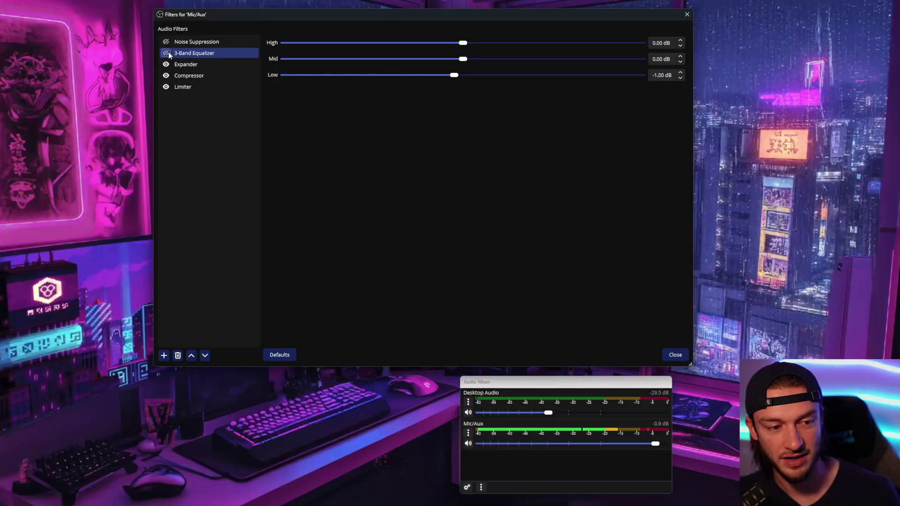
click(168, 54)
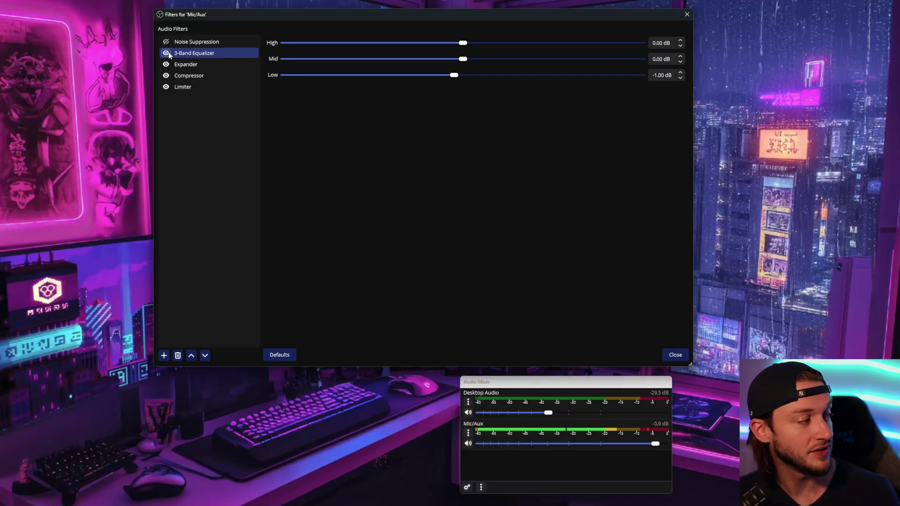
click(165, 68)
click(165, 74)
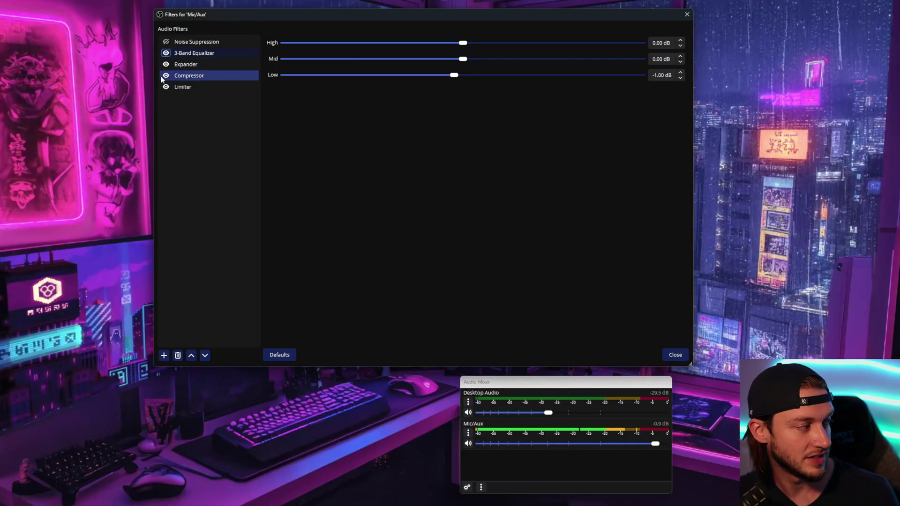
click(209, 110)
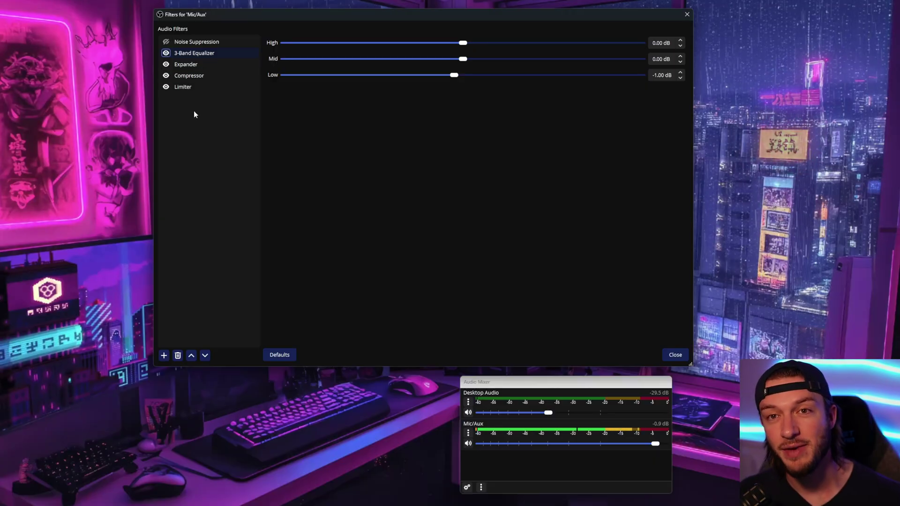